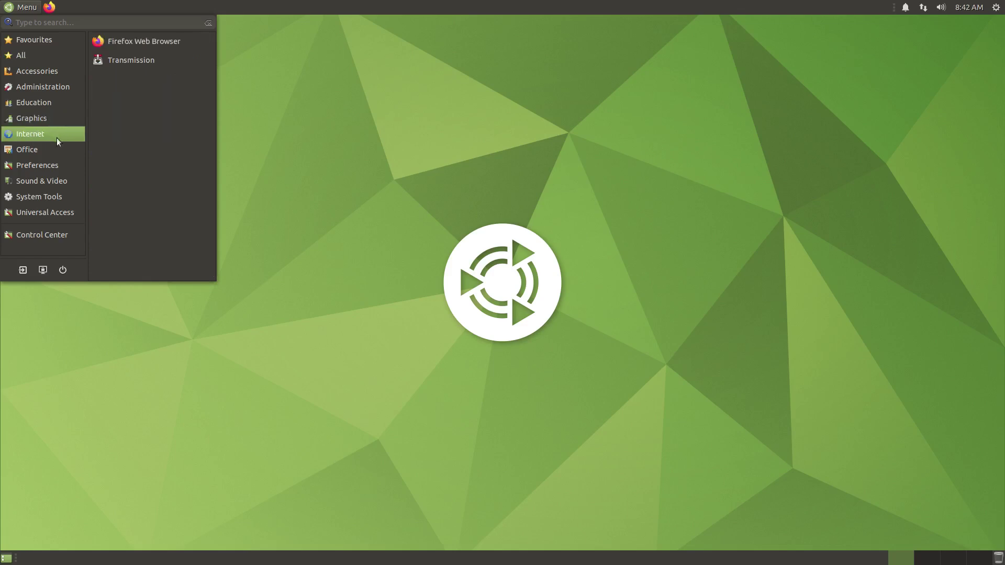
Step: Open MATE Tweak from the Control Center and show its Panel settings
{"action": "mouse_move", "coordinate": [58, 212]}
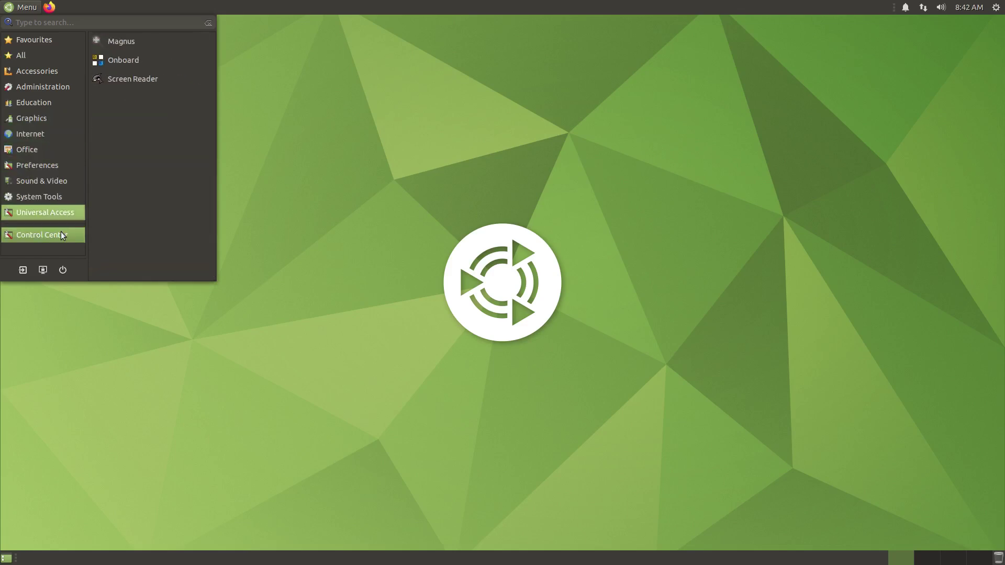
{"action": "left_click", "coordinate": [61, 234]}
{"action": "left_click_drag", "start_coordinate": [343, 137], "coordinate": [270, 50]}
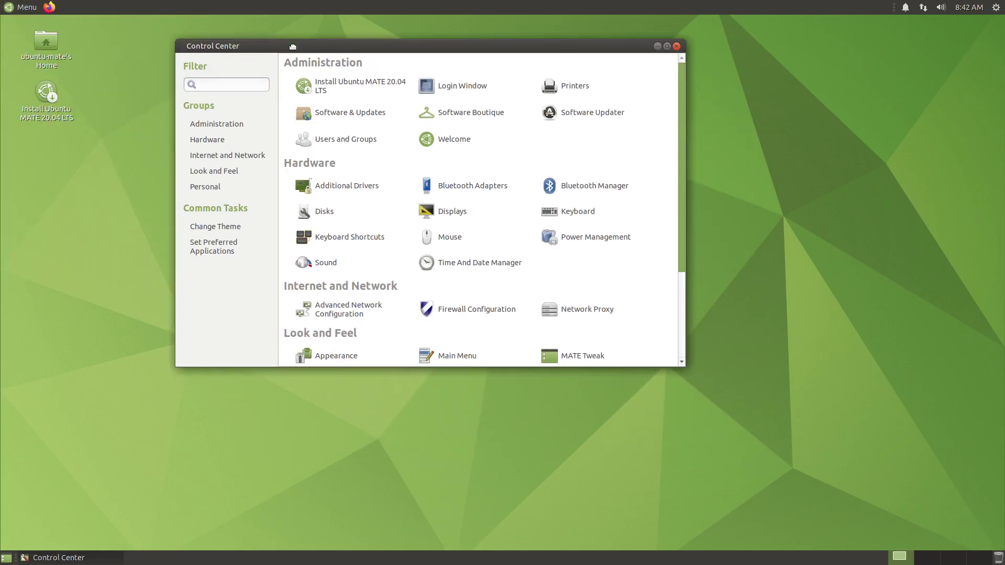
{"action": "left_click", "coordinate": [595, 358]}
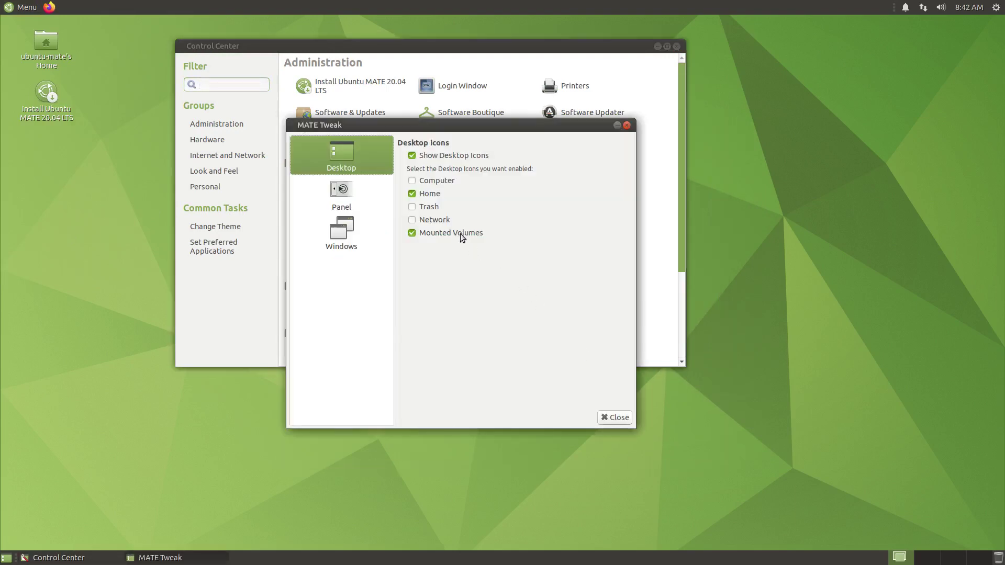
{"action": "left_click", "coordinate": [341, 191]}
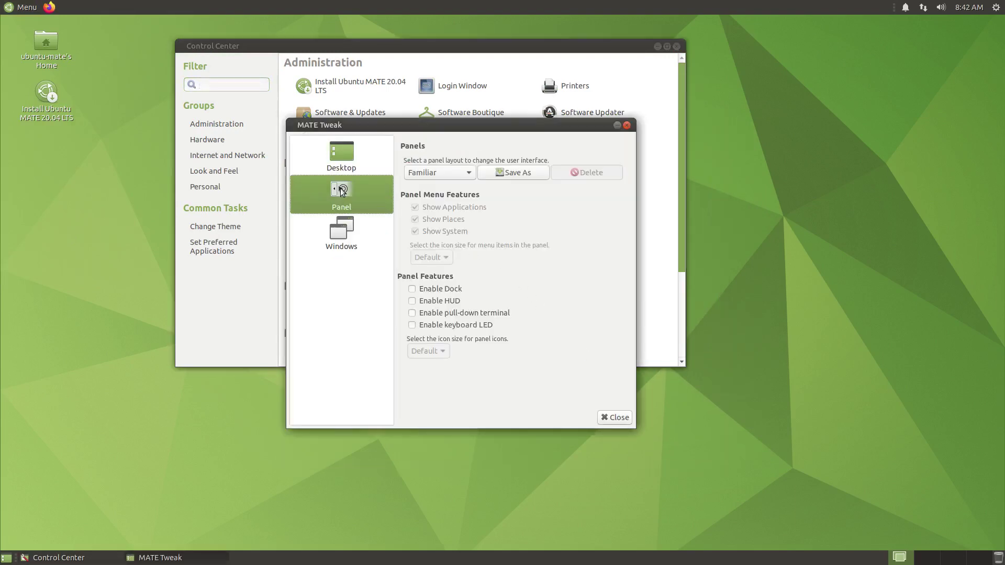
Step: Switch the panel layout to Cupertino, accepting the configuration reset, and close the Control Center window
{"action": "left_click", "coordinate": [471, 175]}
{"action": "left_click", "coordinate": [459, 159]}
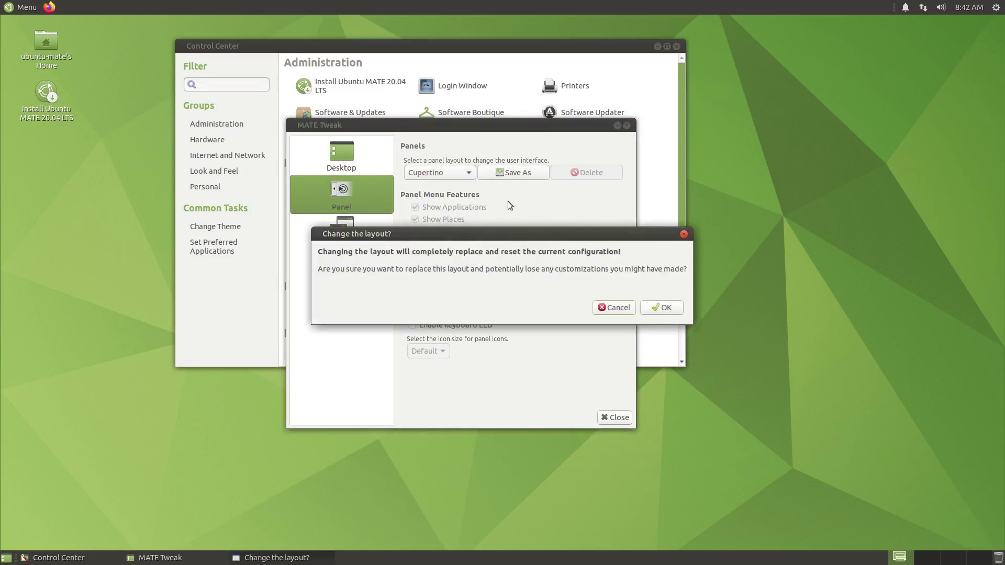
{"action": "left_click", "coordinate": [670, 310]}
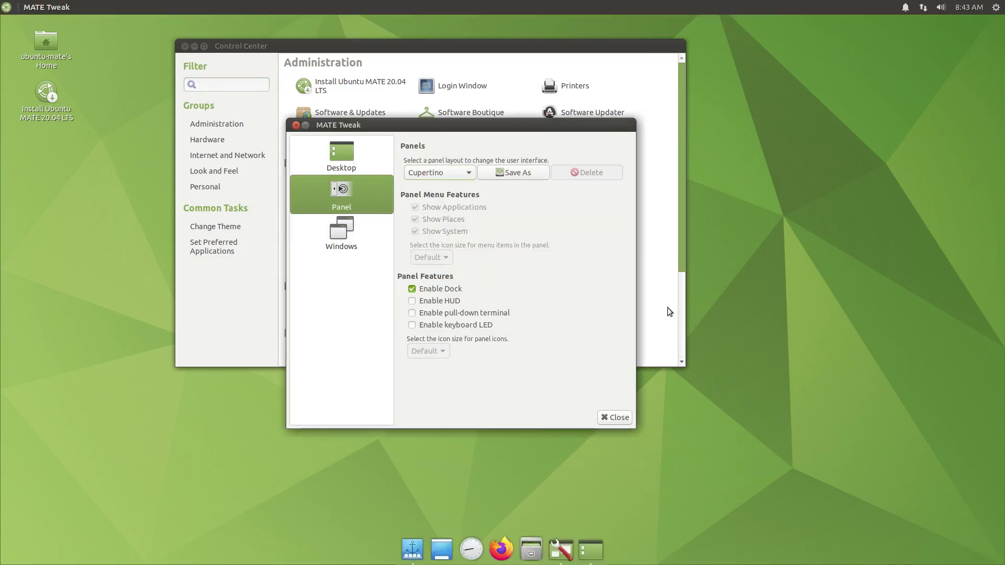
{"action": "left_click", "coordinate": [185, 46]}
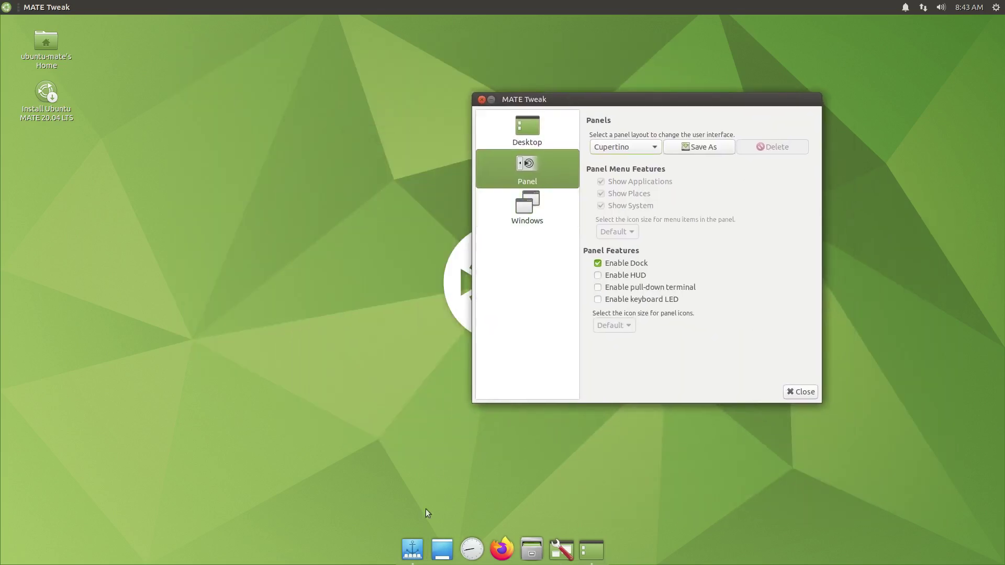
Step: Open the Caja file manager from the dock and try minimising and restoring its window
{"action": "left_click", "coordinate": [433, 547]}
{"action": "left_click", "coordinate": [444, 538]}
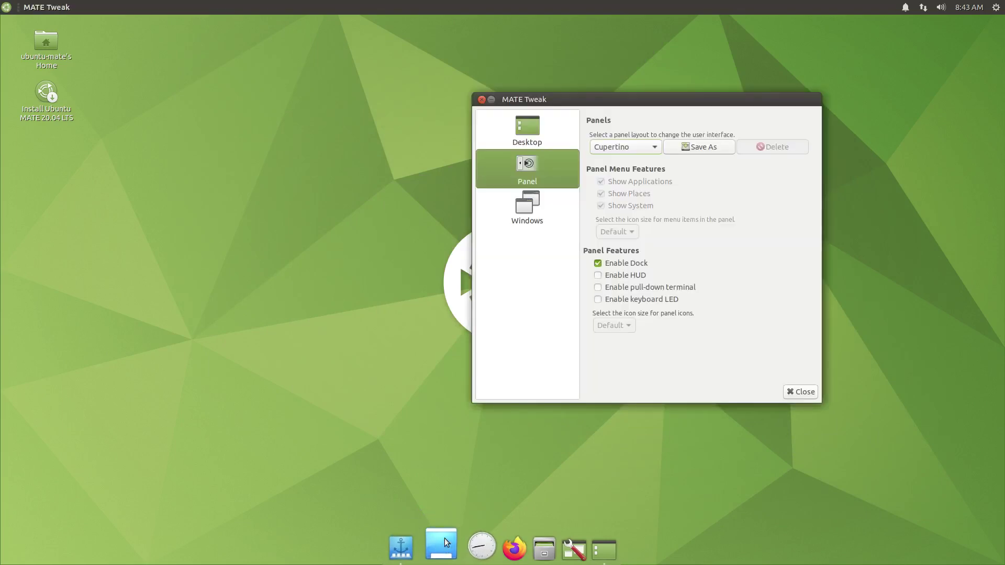
{"action": "left_click", "coordinate": [533, 547]}
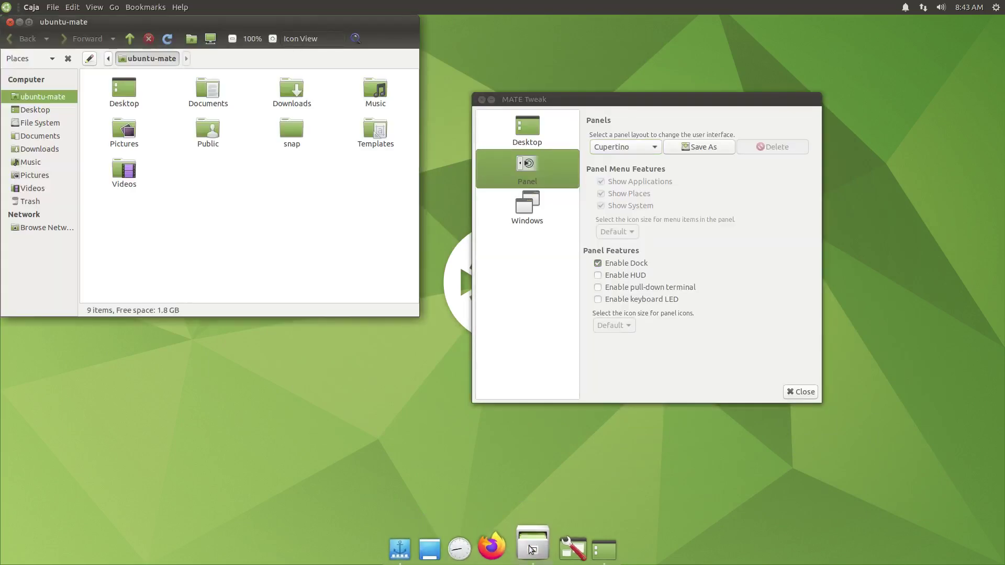
{"action": "left_click_drag", "start_coordinate": [159, 23], "coordinate": [284, 58]}
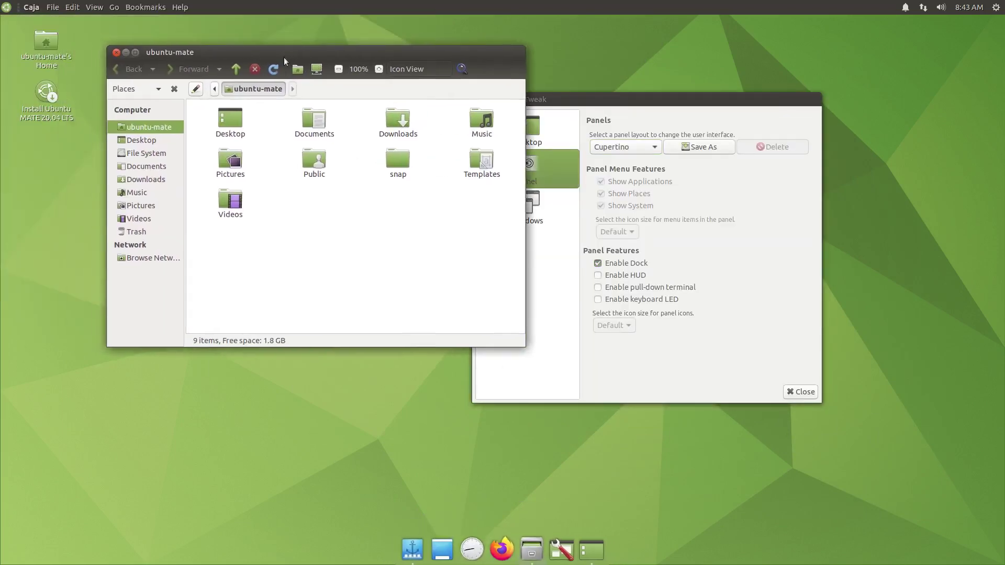
{"action": "left_click", "coordinate": [125, 53]}
{"action": "left_click", "coordinate": [527, 533]}
Step: View the About information of the Caja file manager and close it
{"action": "left_click", "coordinate": [179, 7]}
{"action": "left_click", "coordinate": [195, 35]}
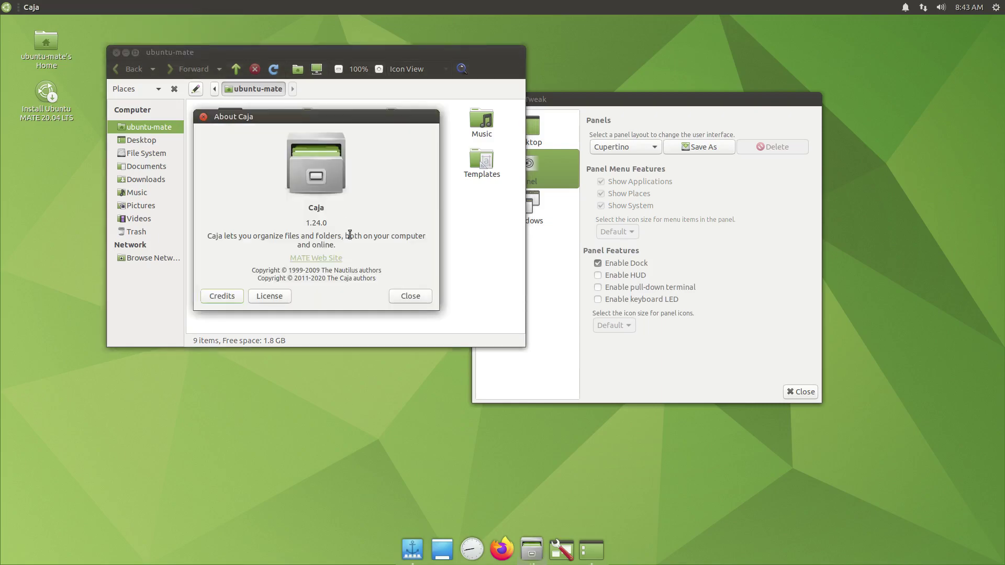
{"action": "left_click", "coordinate": [410, 296]}
Step: Look through the Accessories and Graphics categories of the full-screen application launcher, and close it
{"action": "left_click", "coordinate": [5, 9]}
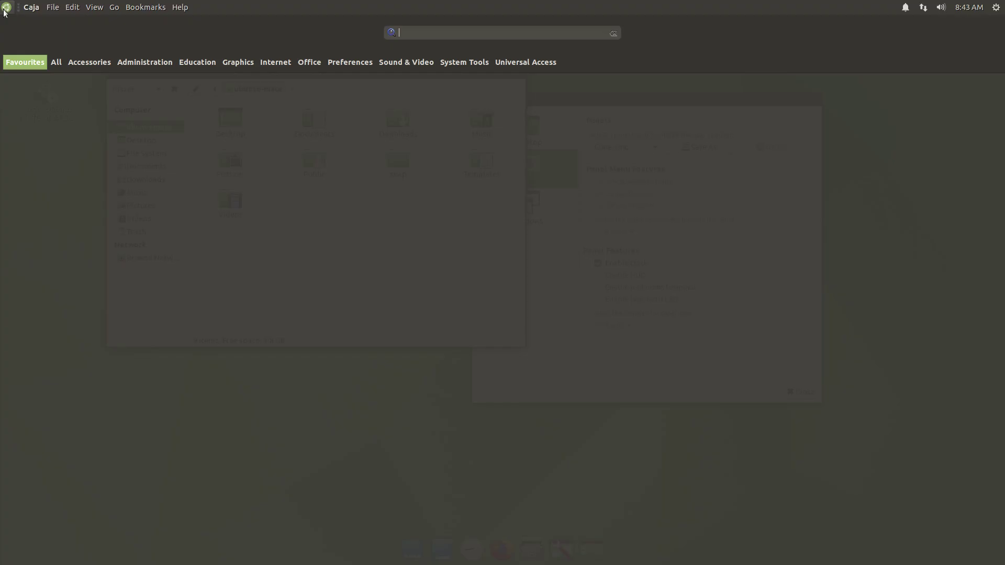
{"action": "left_click", "coordinate": [83, 62]}
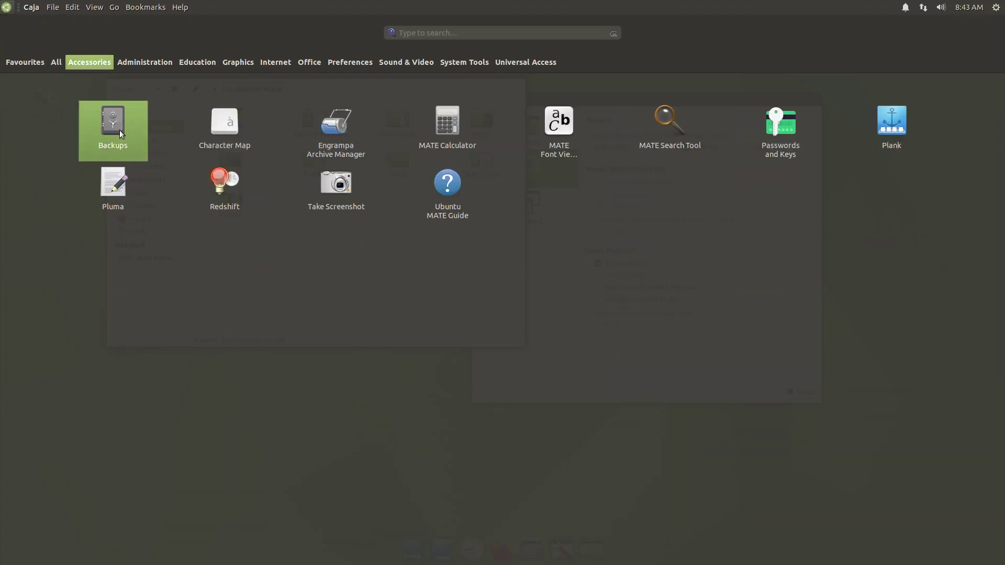
{"action": "left_click", "coordinate": [246, 62]}
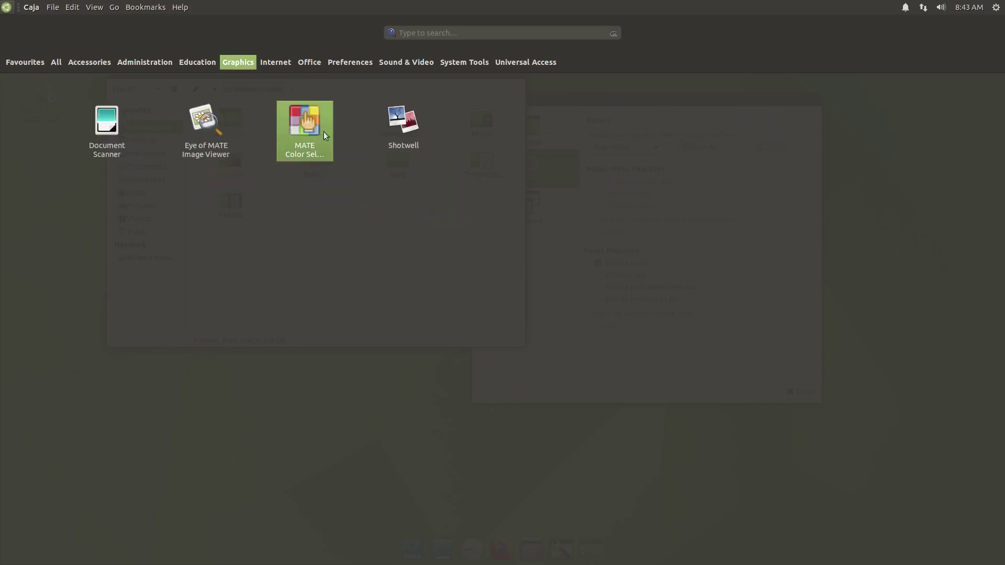
{"action": "left_click", "coordinate": [7, 9]}
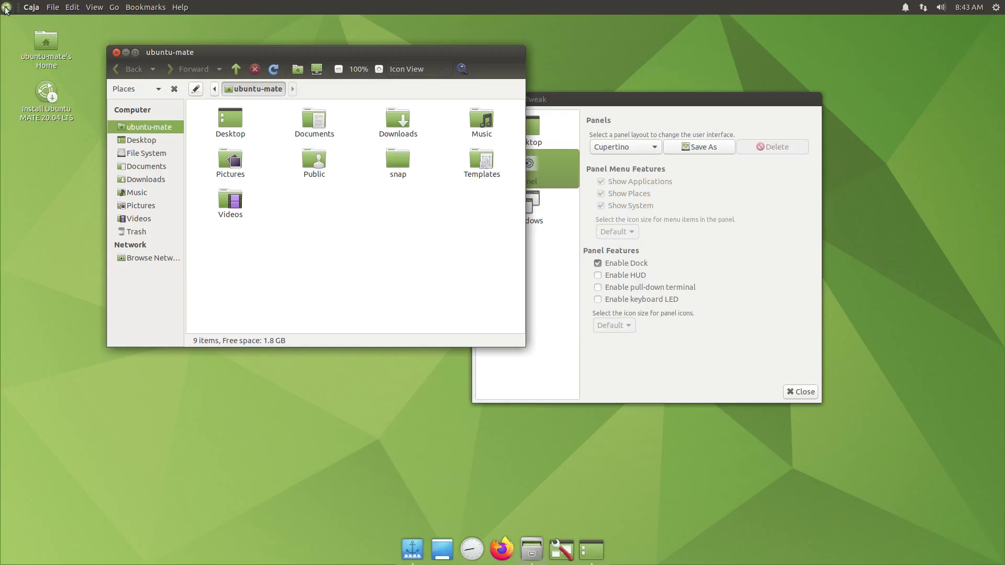
Step: Switch the panel layout to Mutiny in MATE Tweak and accept replacing the current configuration
{"action": "left_click", "coordinate": [655, 99]}
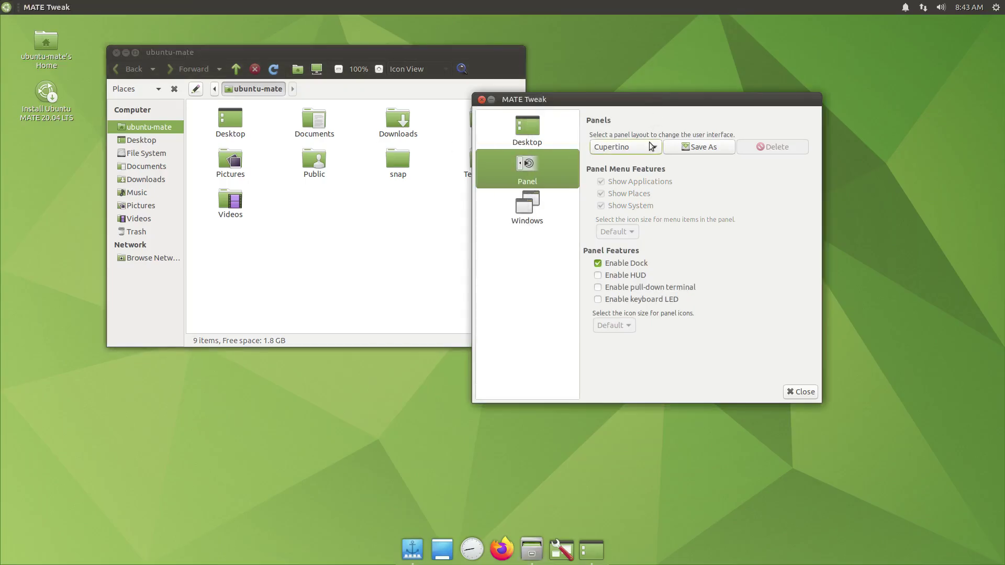
{"action": "left_click", "coordinate": [651, 147]}
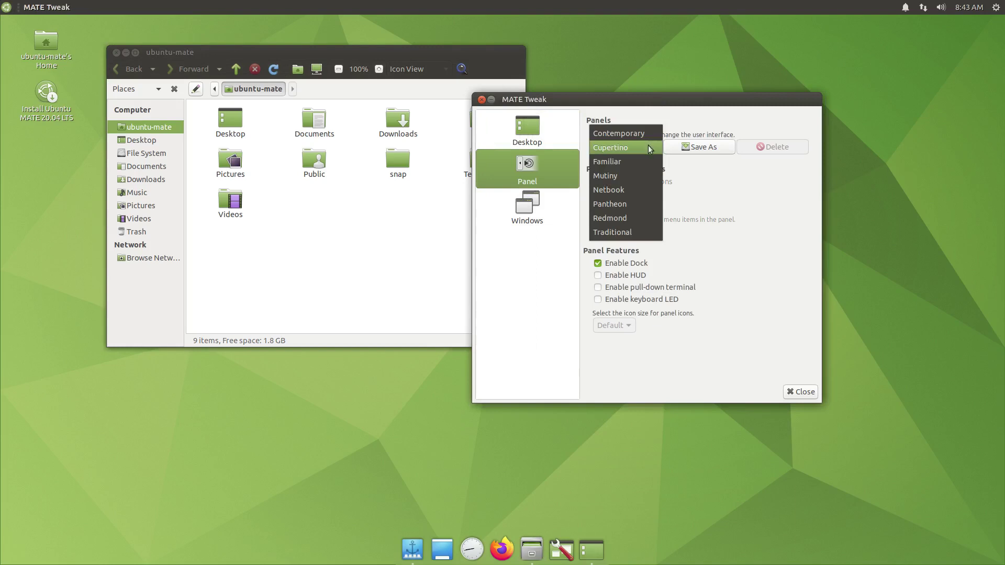
{"action": "left_click", "coordinate": [636, 174]}
{"action": "left_click", "coordinate": [664, 307]}
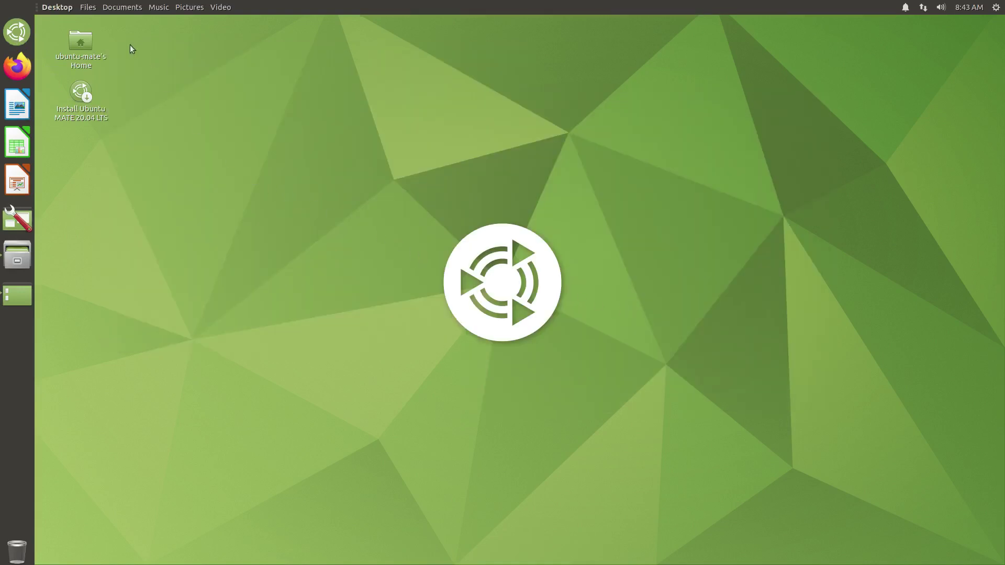
Step: Browse the application launcher's full list of programs and its Sound & Video category
{"action": "left_click", "coordinate": [21, 38]}
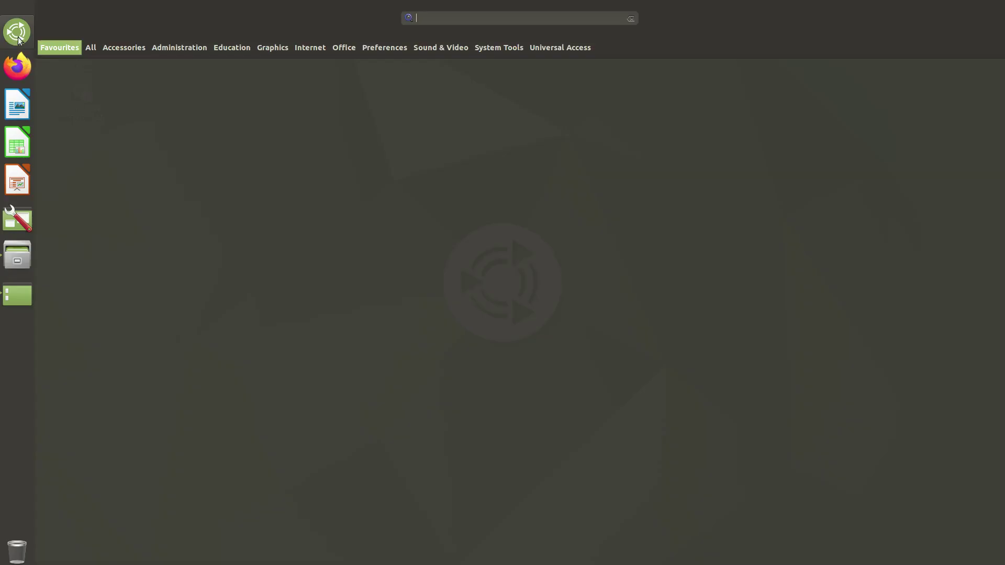
{"action": "left_click", "coordinate": [92, 49]}
{"action": "scroll", "coordinate": [340, 207], "scroll_direction": "down", "scroll_amount": 4}
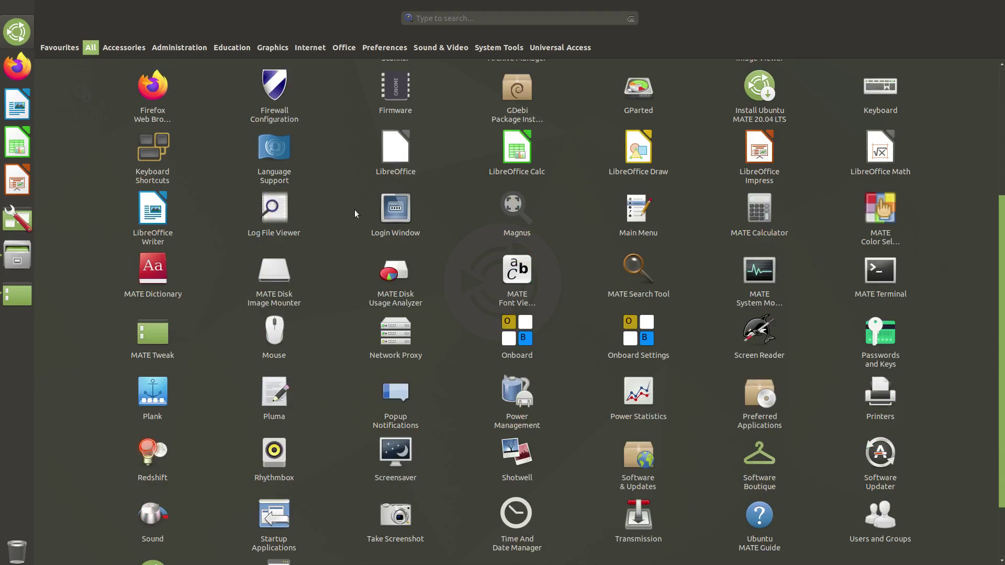
{"action": "scroll", "coordinate": [362, 211], "scroll_direction": "up", "scroll_amount": 2}
{"action": "scroll", "coordinate": [363, 212], "scroll_direction": "up", "scroll_amount": 2}
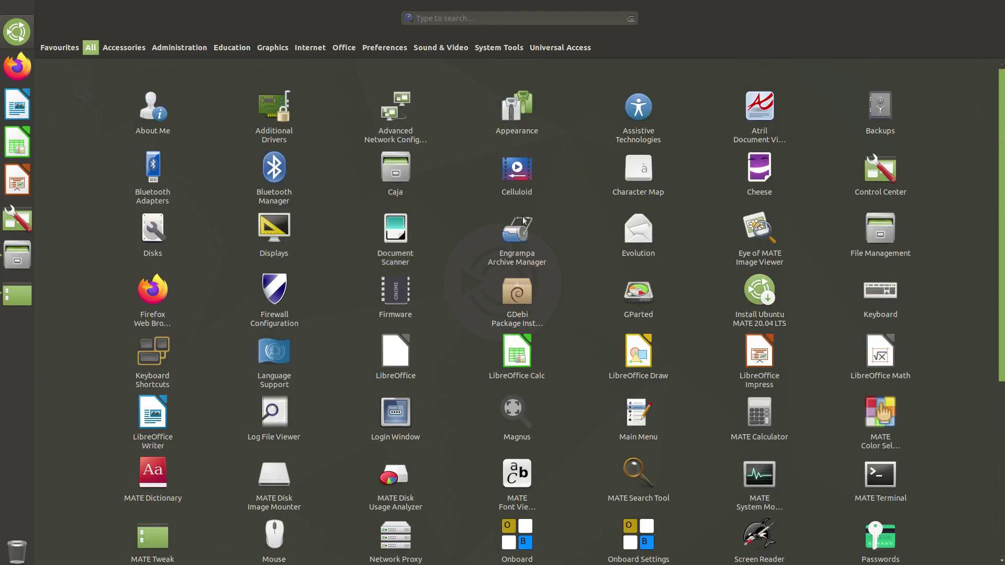
{"action": "left_click", "coordinate": [441, 47]}
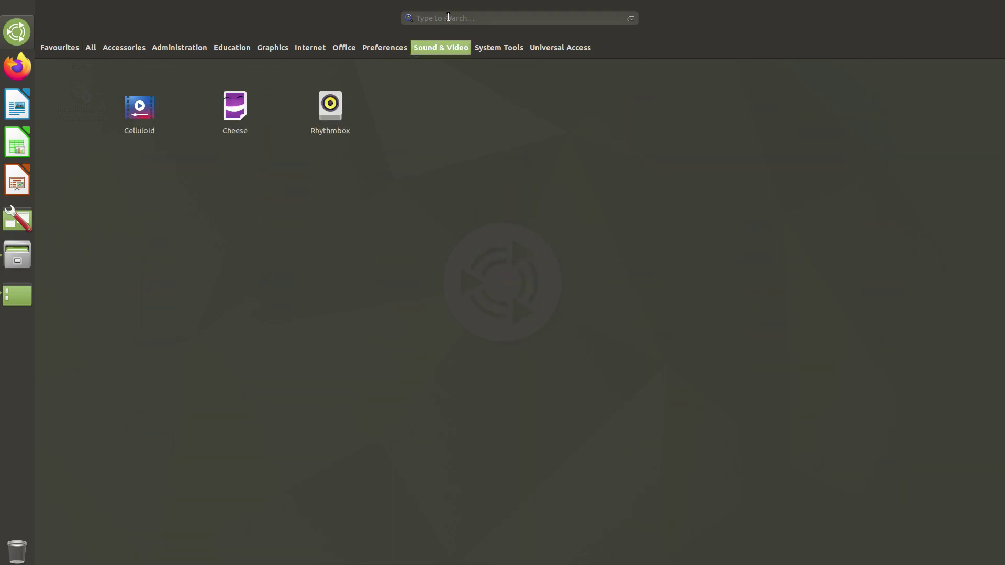
Step: Search the launcher for "edit", open the Pluma text editor and move its window toward the middle of the desktop
{"action": "type", "text": "ed"}
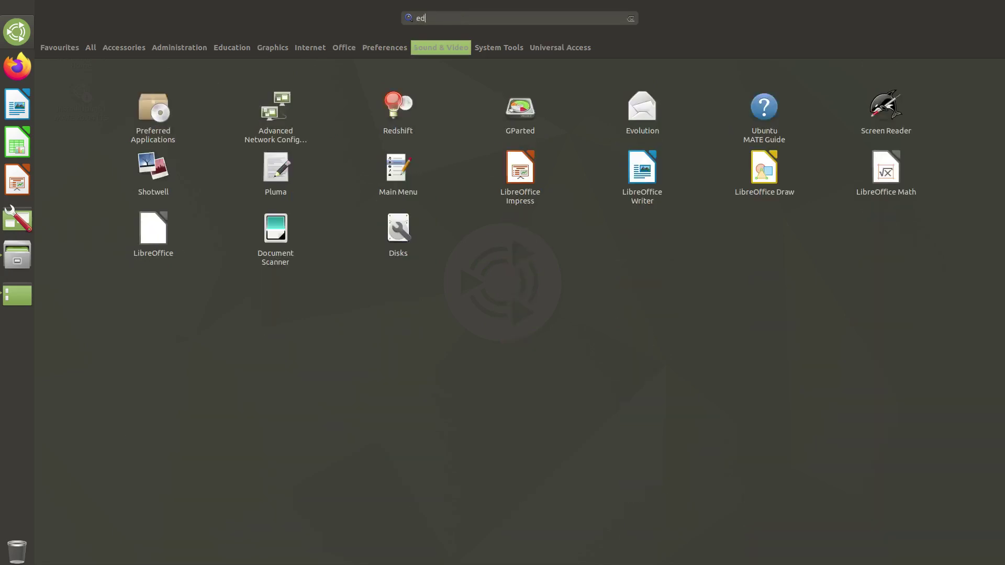
{"action": "type", "text": "it"}
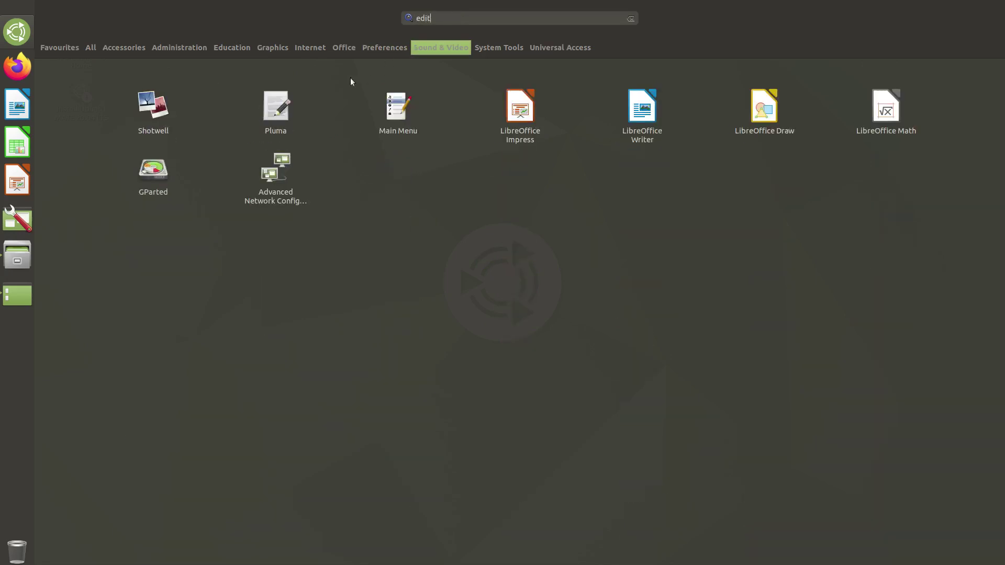
{"action": "left_click", "coordinate": [291, 105]}
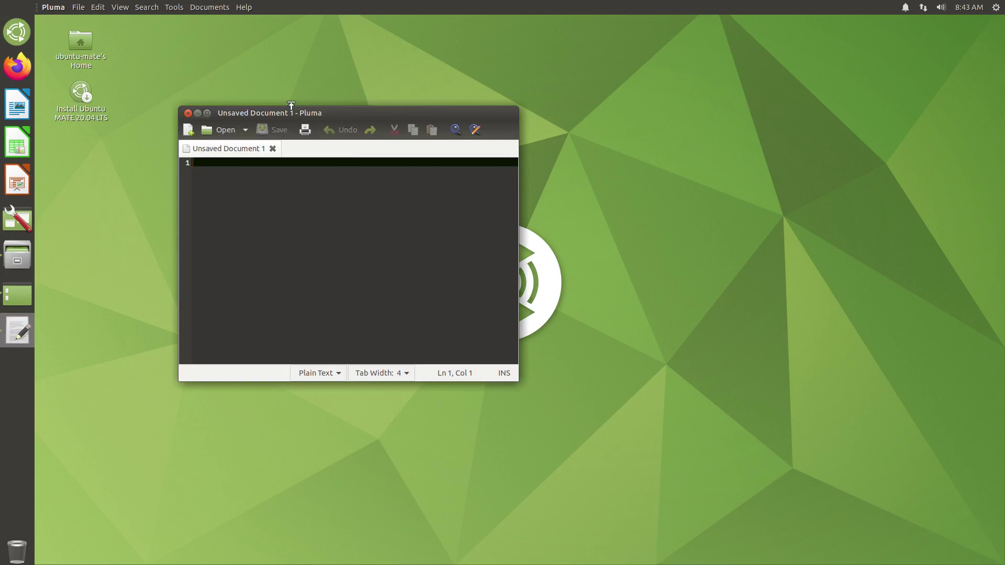
{"action": "left_click_drag", "start_coordinate": [292, 105], "coordinate": [526, 112]}
Step: Cycle through the open windows to bring MATE Tweak back, and enable the HUD panel feature
{"action": "key", "text": "alt+Tab"}
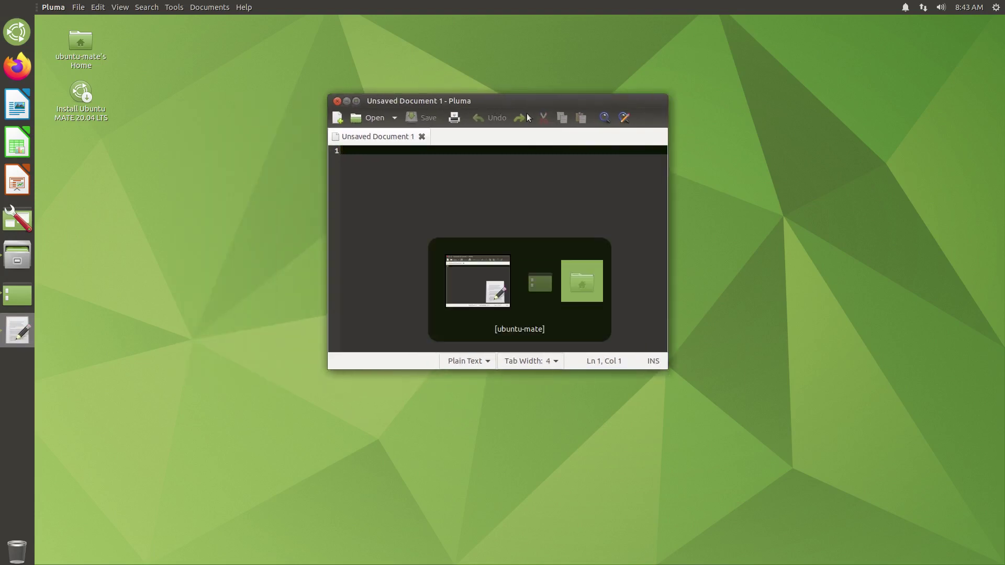
{"action": "key", "text": "alt+Tab"}
{"action": "key", "text": "alt+Tab"}
{"action": "key", "text": "alt+Tab"}
{"action": "key", "text": "alt+Tab"}
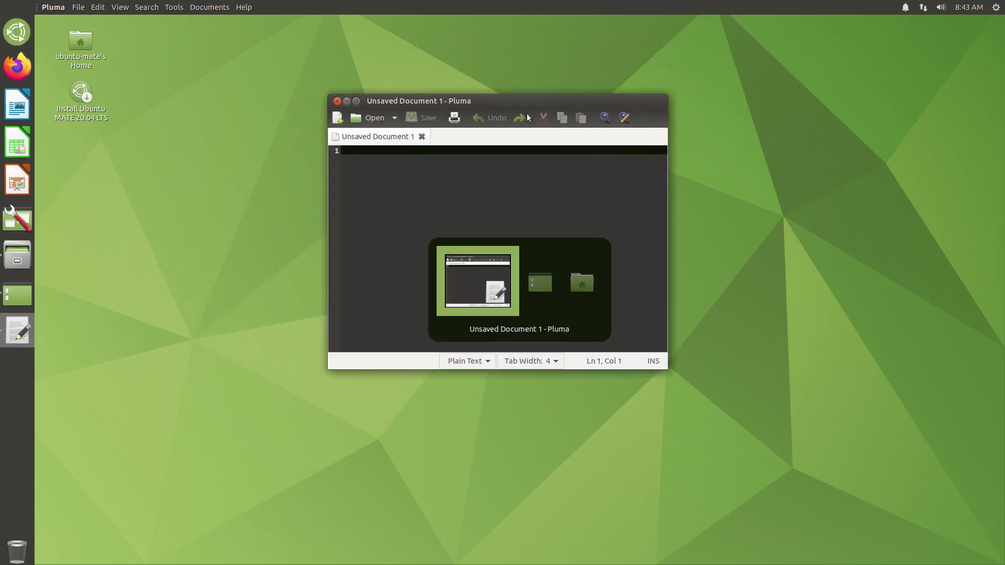
{"action": "key", "text": "alt+Tab"}
{"action": "left_click_drag", "start_coordinate": [582, 34], "coordinate": [278, 171]}
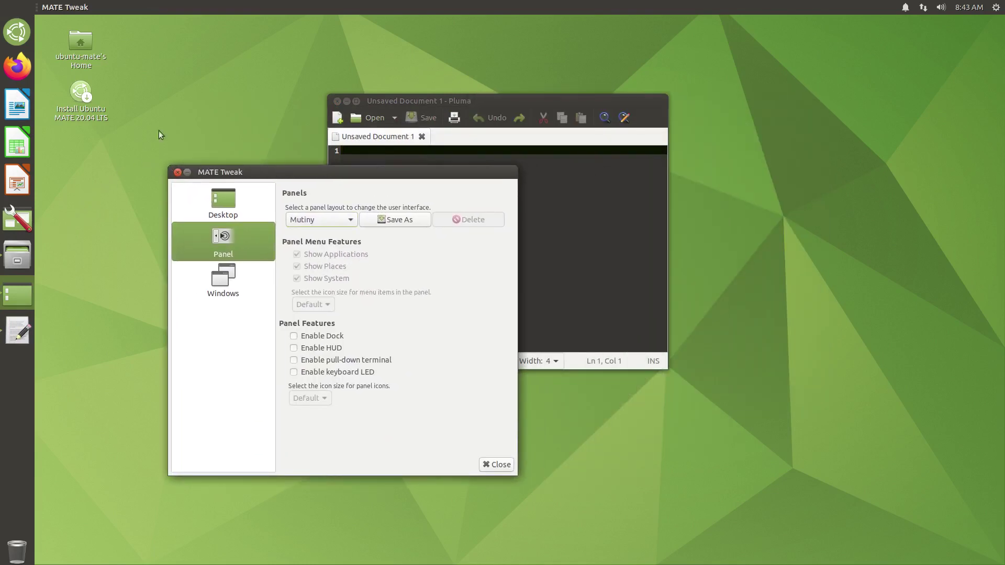
{"action": "left_click", "coordinate": [336, 350]}
Step: Open the home folder and use the HUD search "create" to add an empty file named sdfsdf
{"action": "double_click", "coordinate": [75, 55]}
{"action": "left_click_drag", "start_coordinate": [231, 25], "coordinate": [439, 106]}
{"action": "key", "text": "alt"}
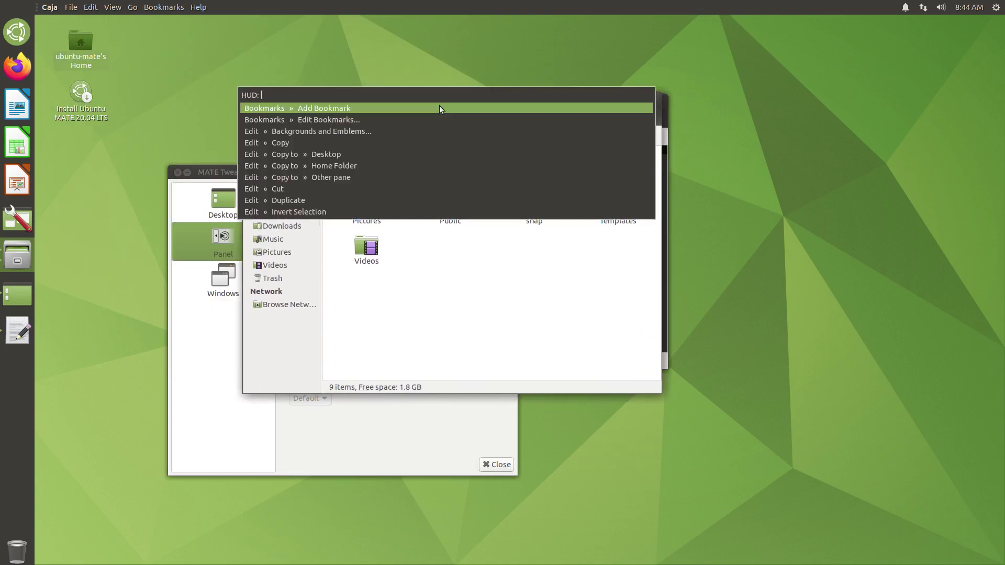
{"action": "type", "text": "create"}
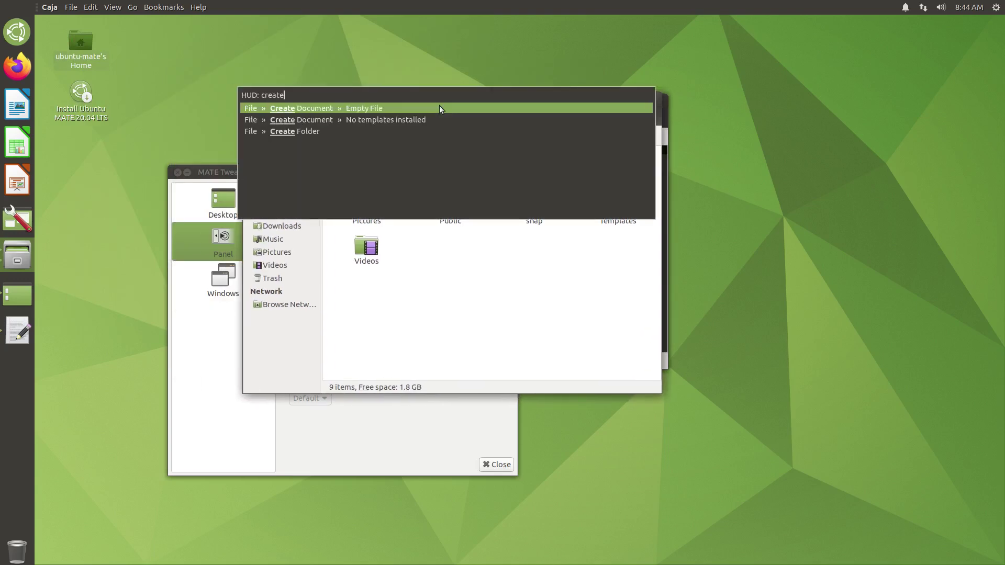
{"action": "key", "text": "Down"}
{"action": "key", "text": "Up"}
{"action": "key", "text": "Return"}
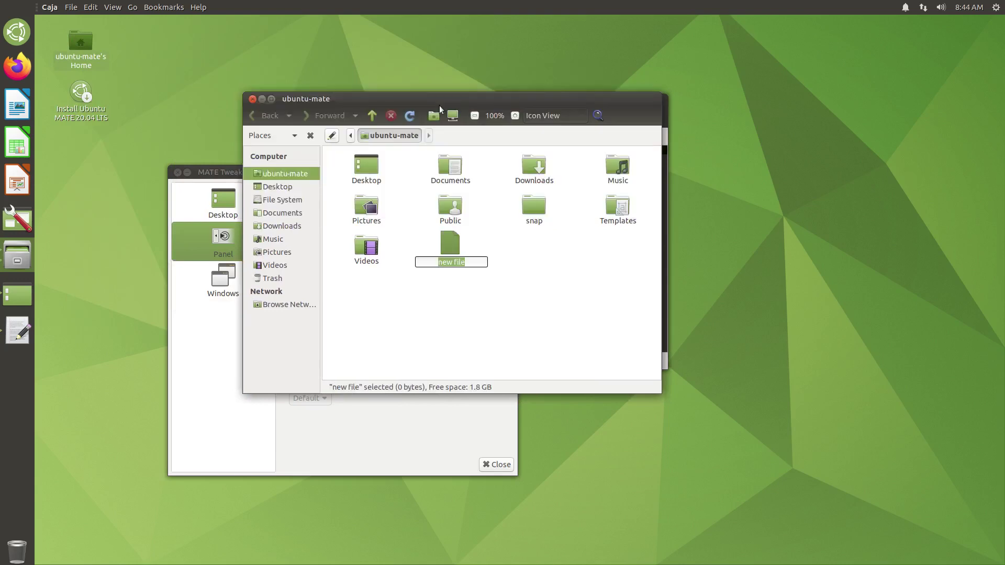
{"action": "type", "text": "sdfsdf"}
{"action": "key", "text": "Return"}
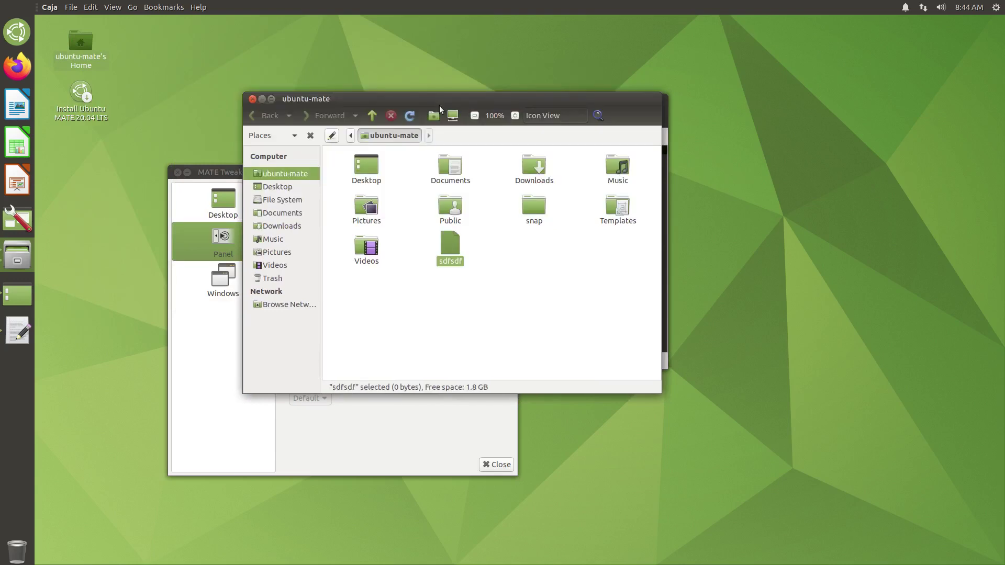
Step: Bring up and dismiss the HUD and the application launcher in turn
{"action": "key", "text": "alt"}
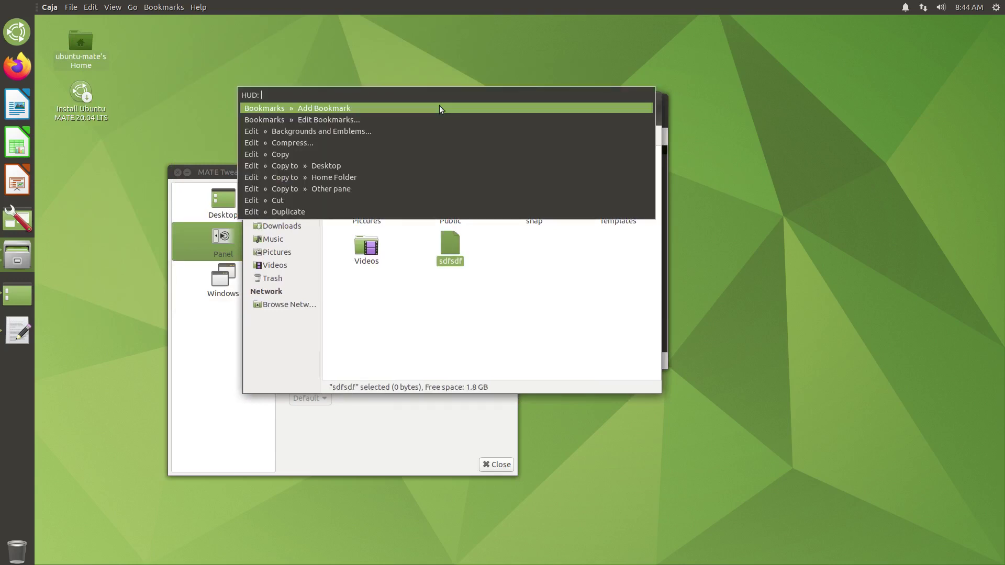
{"action": "key", "text": "Escape"}
{"action": "key", "text": "super"}
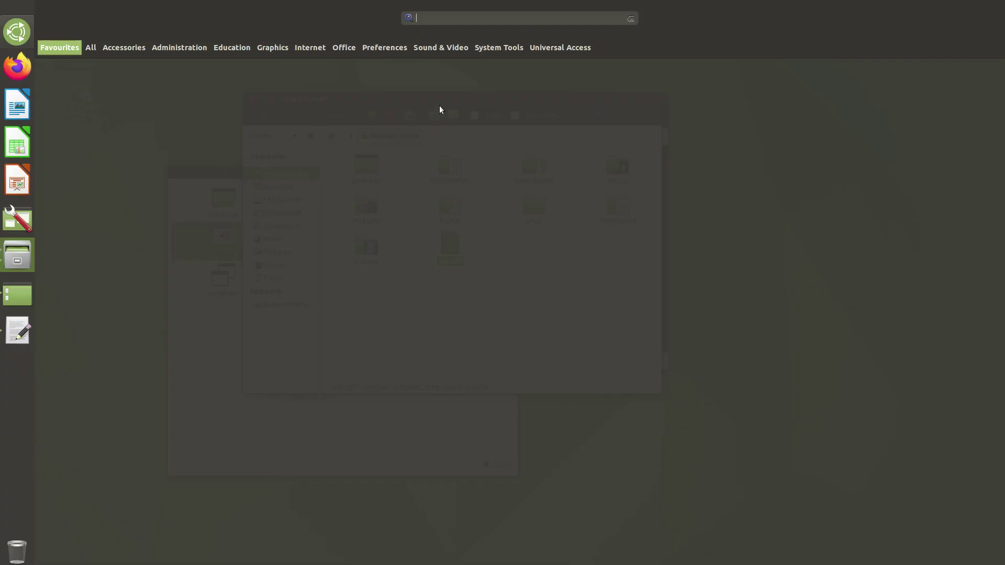
{"action": "key", "text": "Escape"}
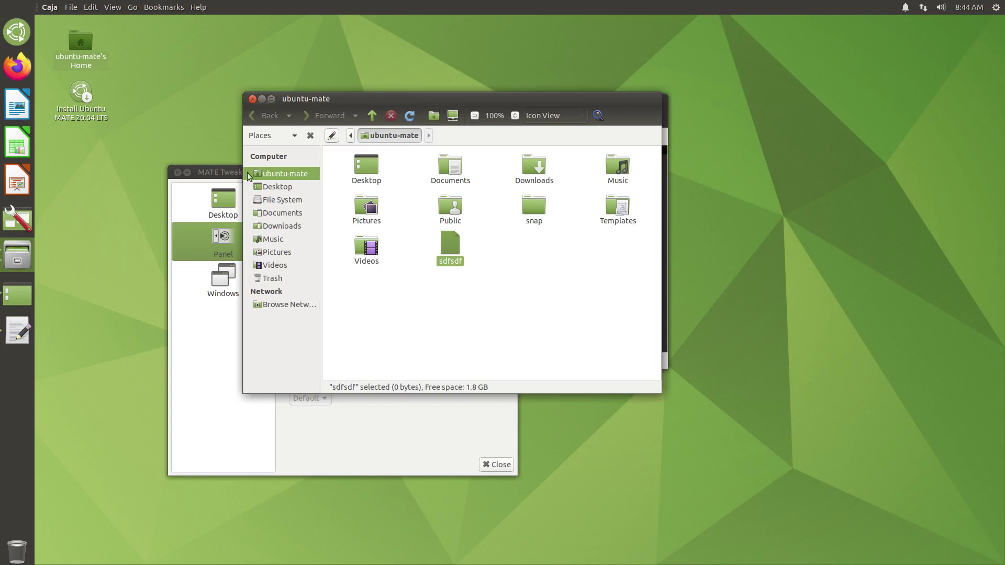
Step: Bring MATE Tweak to the front, move its window up, and switch the panel layout to Netbook
{"action": "left_click", "coordinate": [207, 337]}
{"action": "left_click_drag", "start_coordinate": [411, 176], "coordinate": [527, 57]}
{"action": "left_click", "coordinate": [463, 102]}
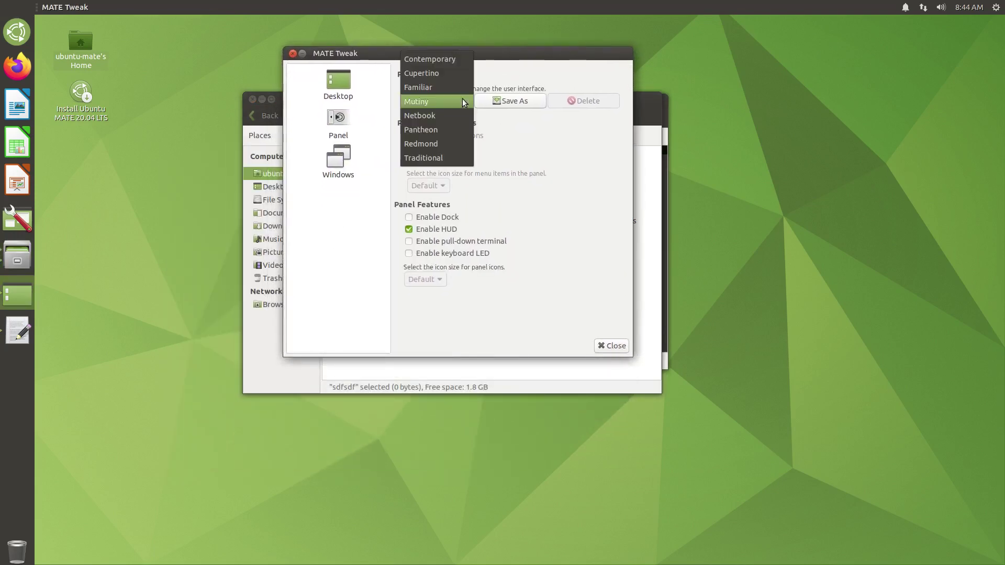
{"action": "left_click", "coordinate": [458, 114]}
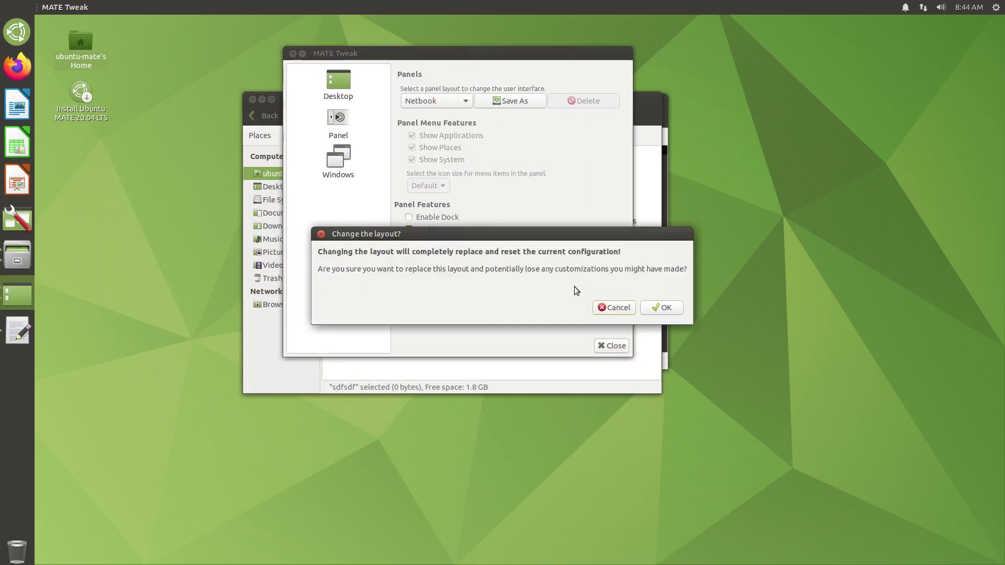
{"action": "left_click", "coordinate": [665, 308]}
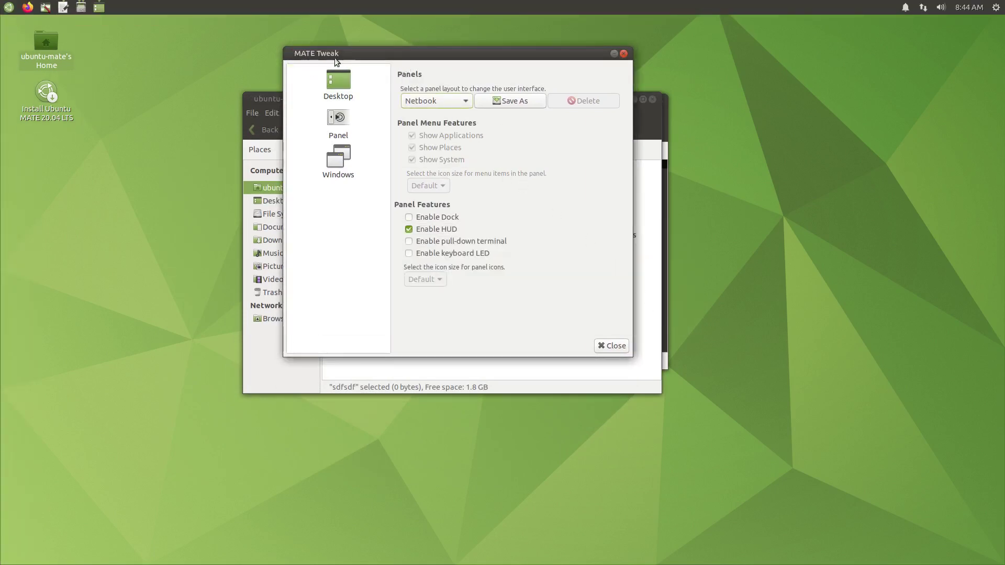
Step: Bring Pluma forward from the panel, preview the open file manager windows, and cycle through the windows back to MATE Tweak
{"action": "mouse_move", "coordinate": [79, 9]}
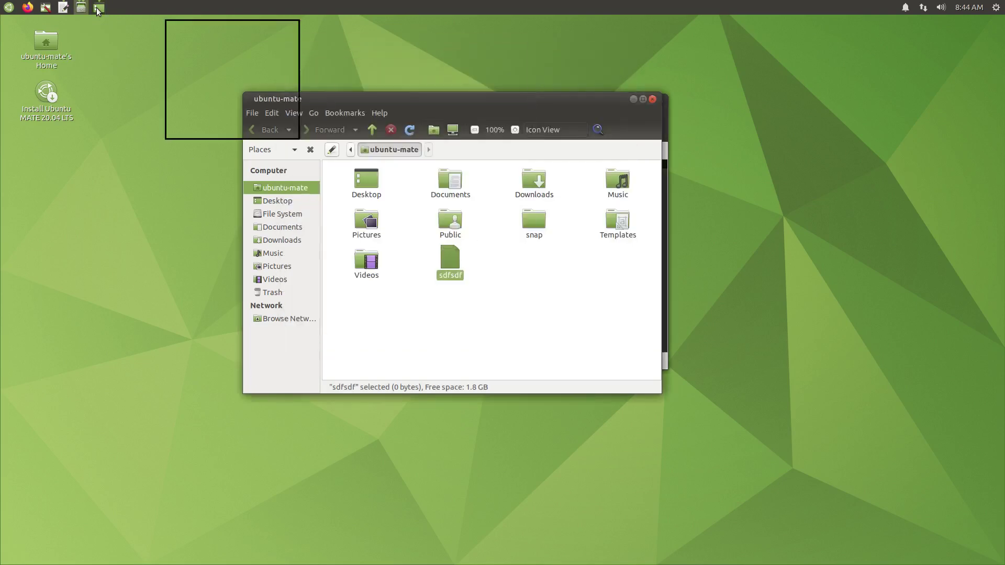
{"action": "left_click", "coordinate": [63, 8]}
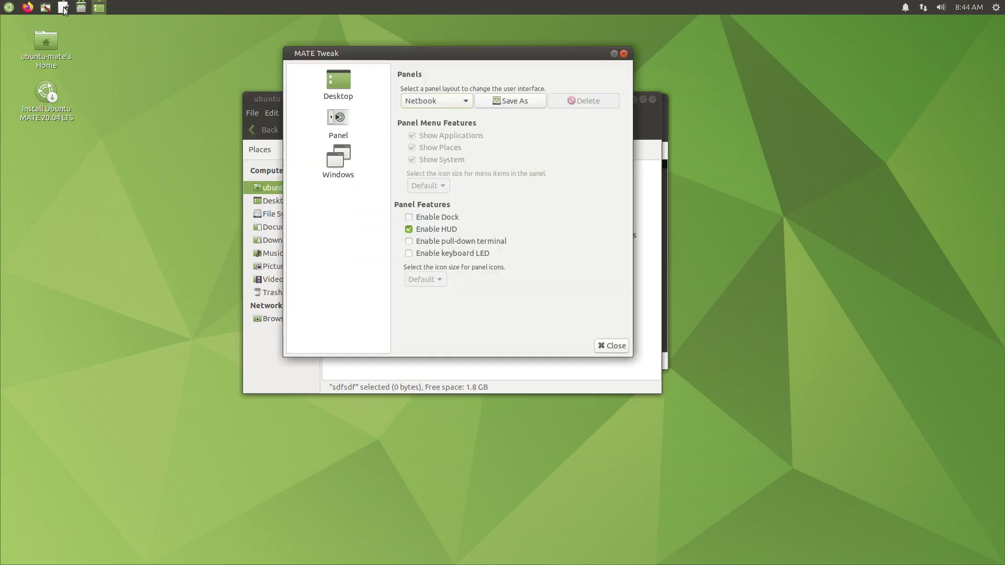
{"action": "mouse_move", "coordinate": [83, 11]}
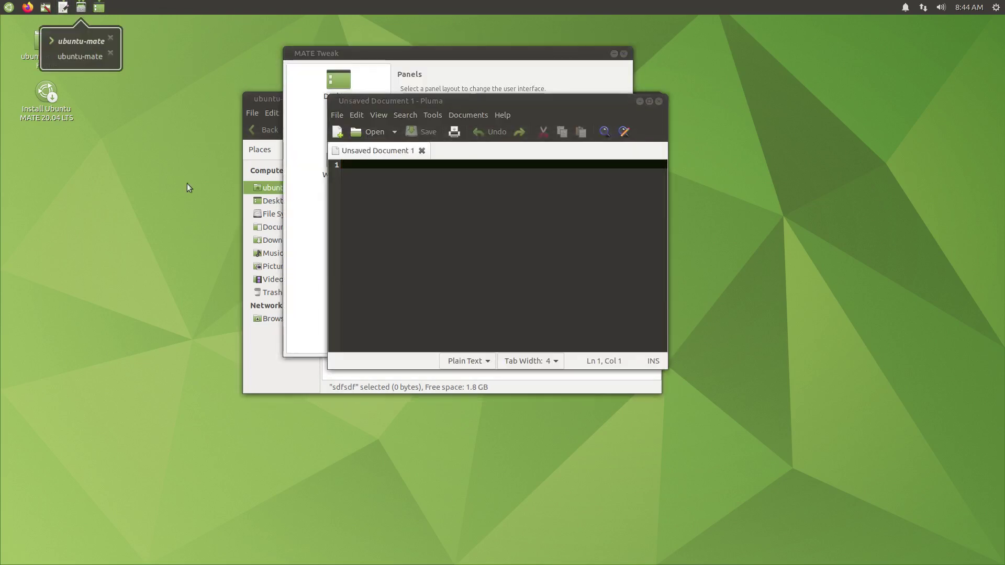
{"action": "key", "text": "alt+Tab"}
{"action": "key", "text": "alt+Tab"}
{"action": "key", "text": "alt+Tab"}
{"action": "key", "text": "alt+Tab"}
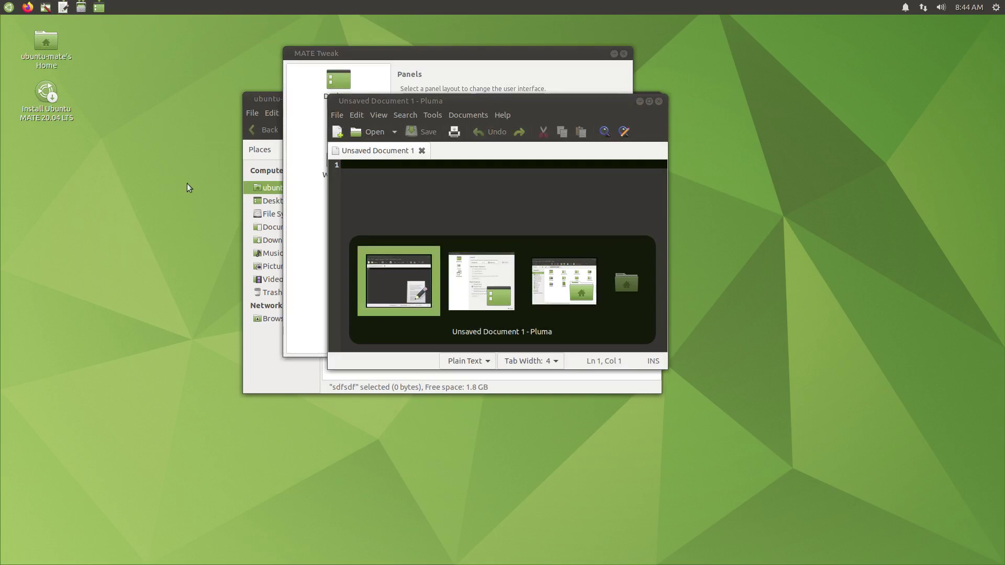
{"action": "key", "text": "alt+Tab"}
Step: Open the Netbook layout's application menu, look through the Administration category, and close it
{"action": "left_click", "coordinate": [4, 6]}
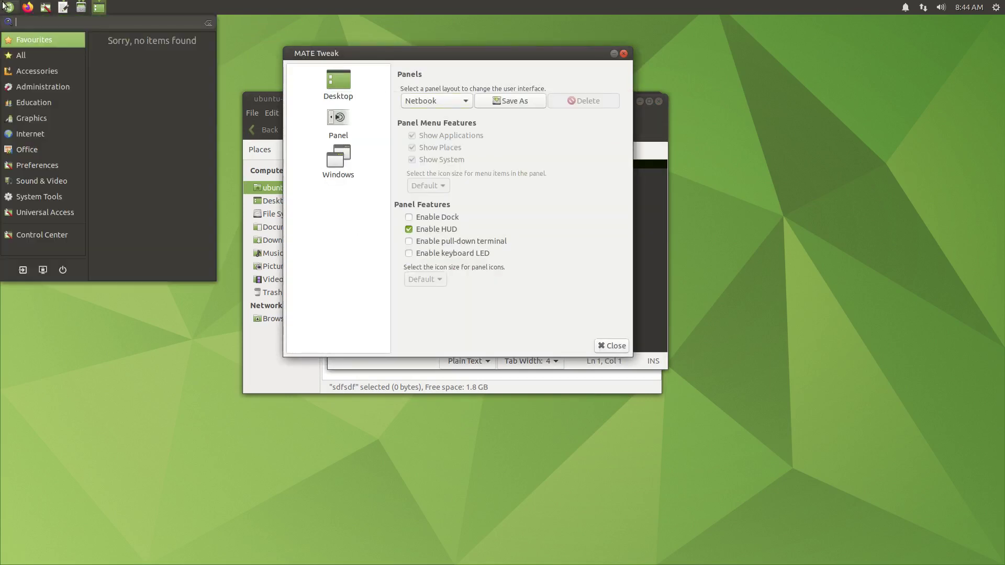
{"action": "mouse_move", "coordinate": [39, 83]}
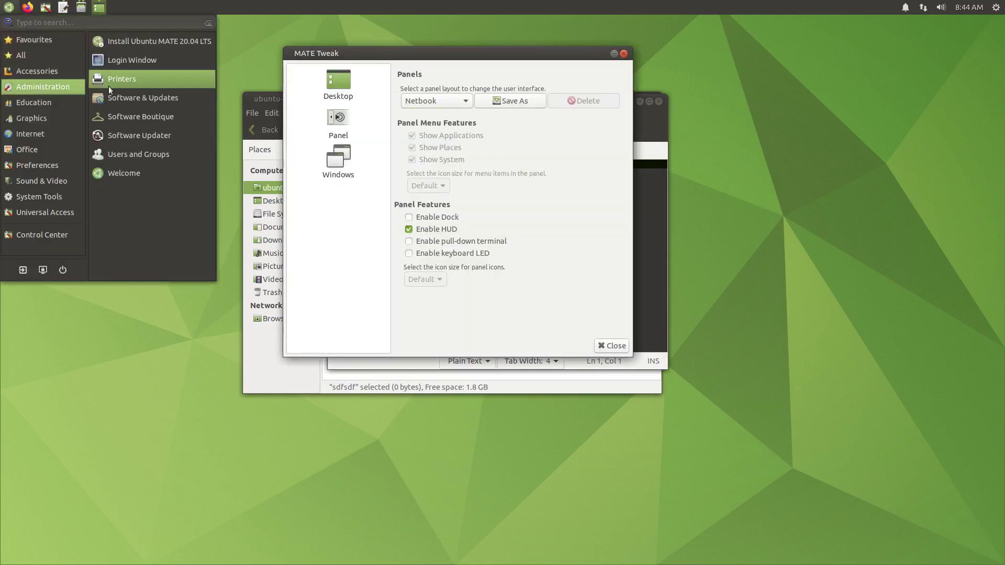
{"action": "left_click", "coordinate": [269, 51]}
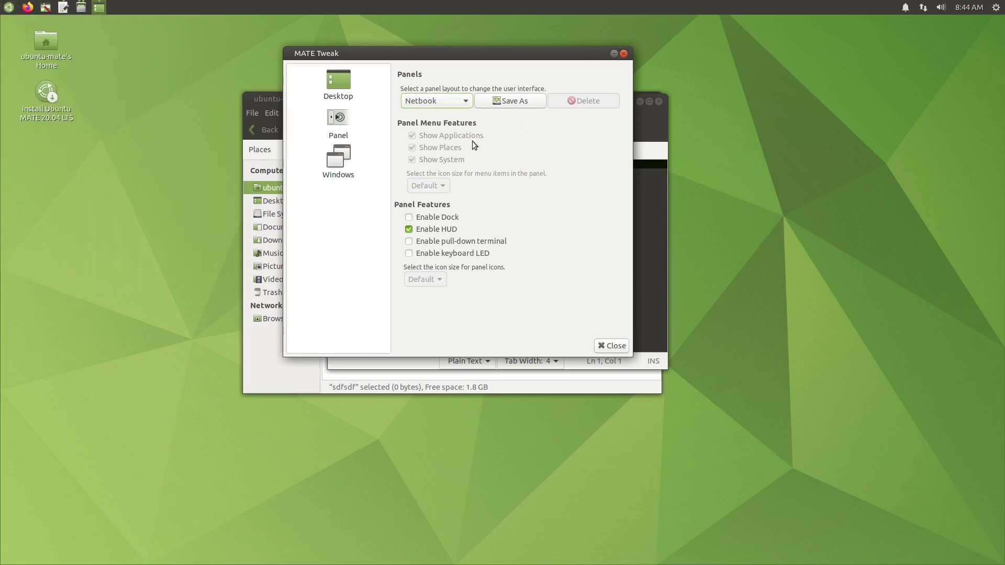
Step: Switch the panel layout to Pantheon and confirm replacing the current configuration
{"action": "left_click", "coordinate": [454, 96]}
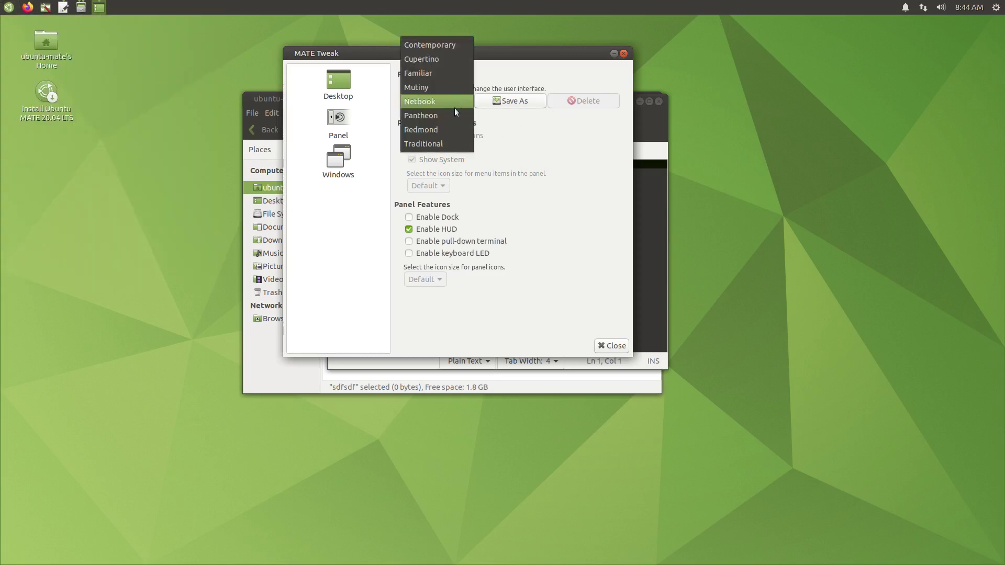
{"action": "left_click", "coordinate": [451, 118]}
{"action": "left_click", "coordinate": [666, 309]}
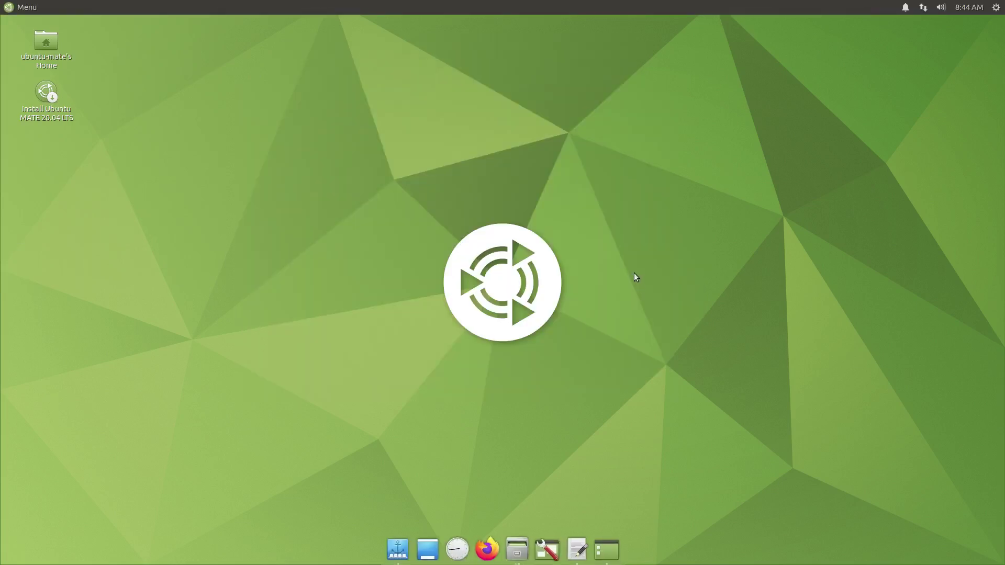
Step: Look at the notification and sound indicators, and close their menus
{"action": "left_click", "coordinate": [905, 6]}
{"action": "mouse_move", "coordinate": [941, 7]}
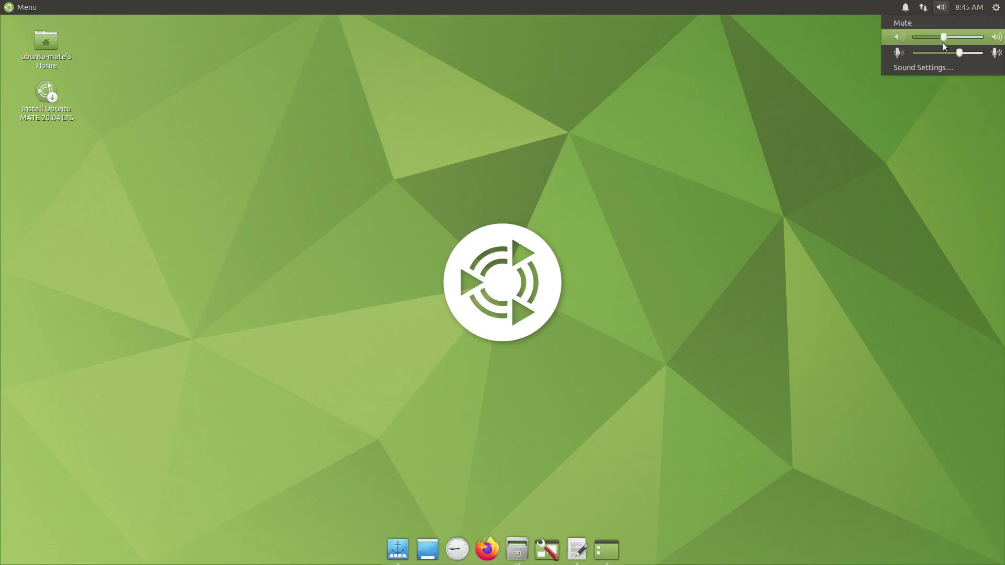
{"action": "left_click", "coordinate": [569, 230]}
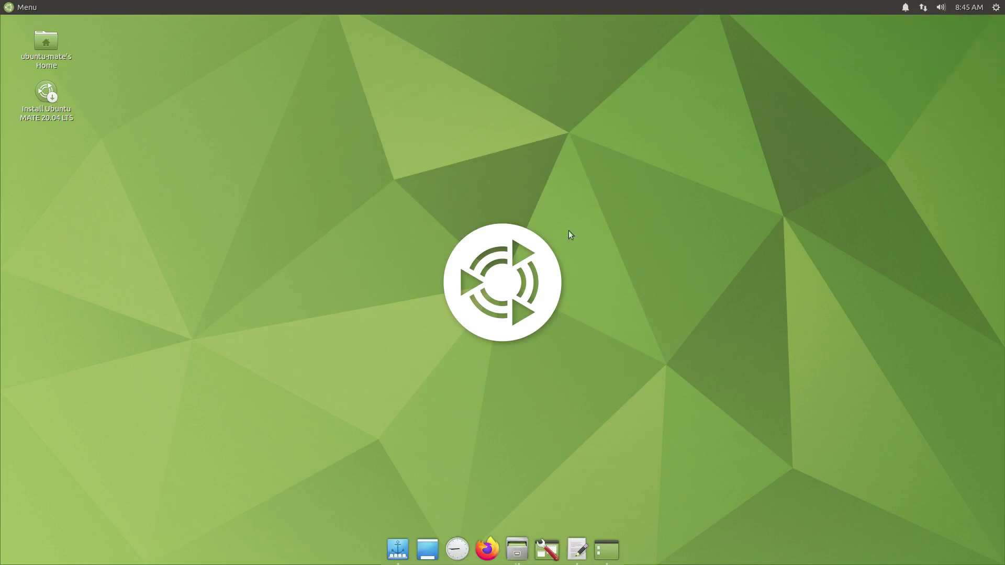
Step: Open the dock's preferences, move the window up, and try the Transparent theme before setting the dock theme to Matte
{"action": "left_click", "coordinate": [398, 552]}
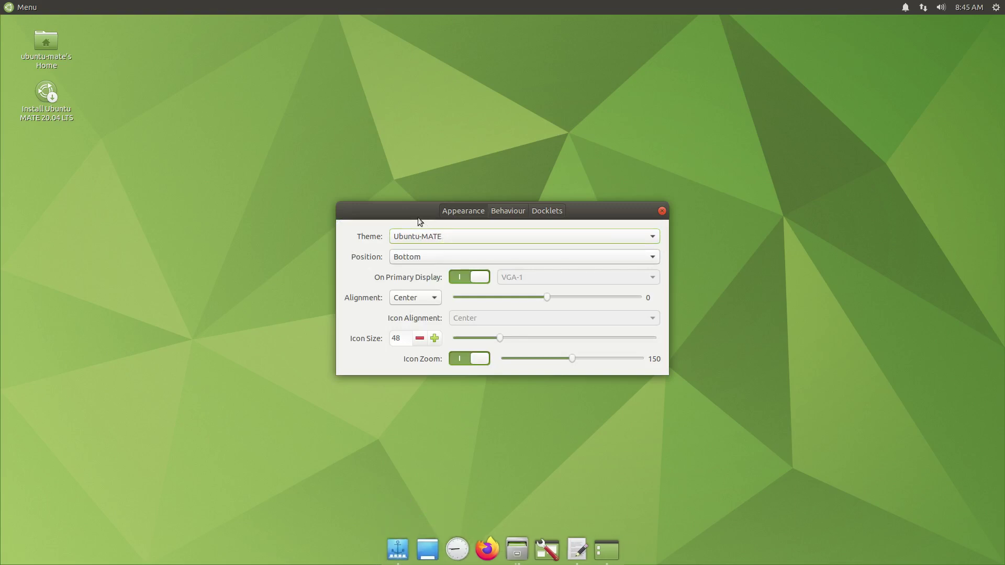
{"action": "left_click_drag", "start_coordinate": [418, 218], "coordinate": [378, 148]}
{"action": "left_click", "coordinate": [445, 184]}
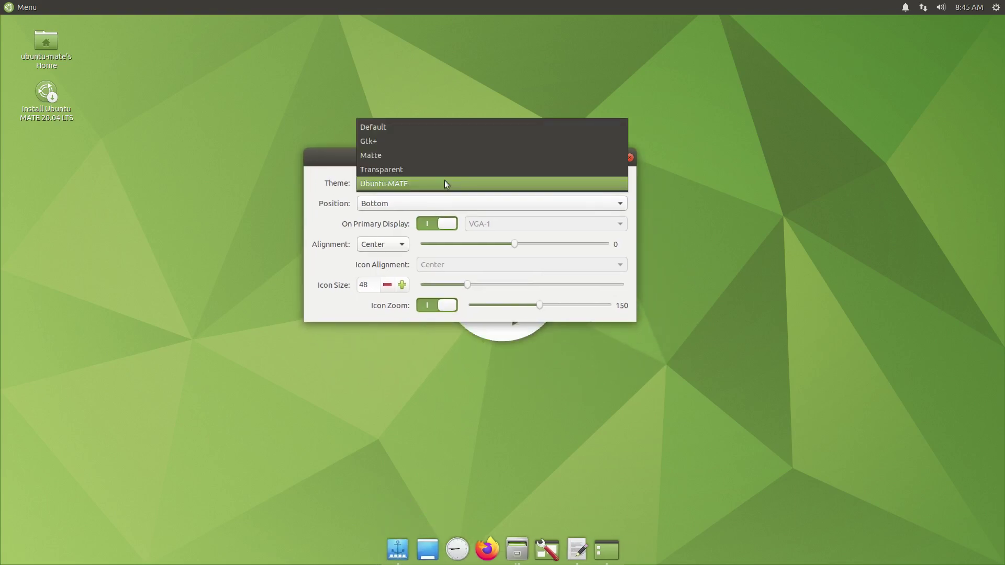
{"action": "left_click", "coordinate": [444, 171]}
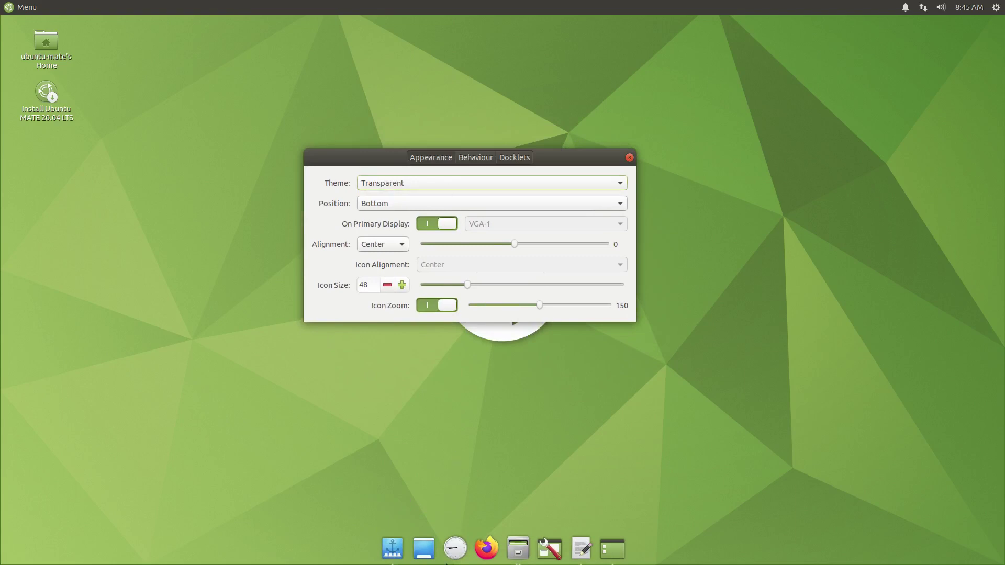
{"action": "left_click", "coordinate": [460, 184]}
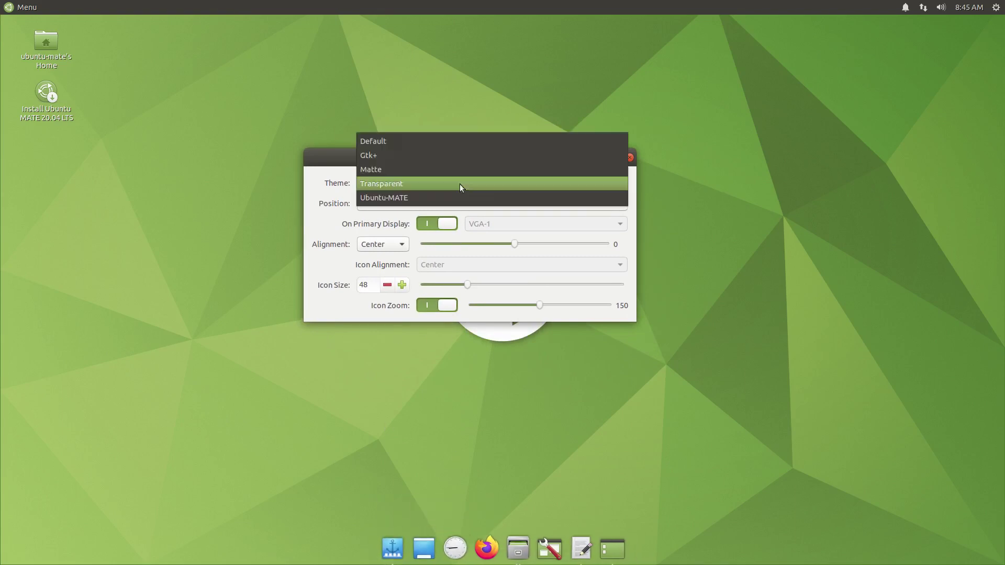
{"action": "left_click", "coordinate": [458, 170]}
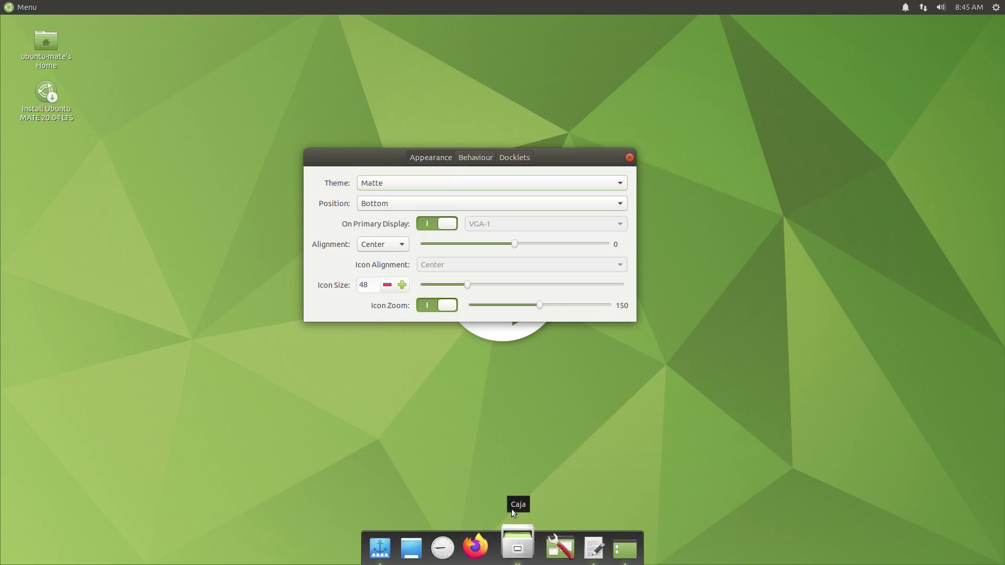
Step: Try the Gtk+ dock theme and switch back to Matte
{"action": "left_click", "coordinate": [402, 183]}
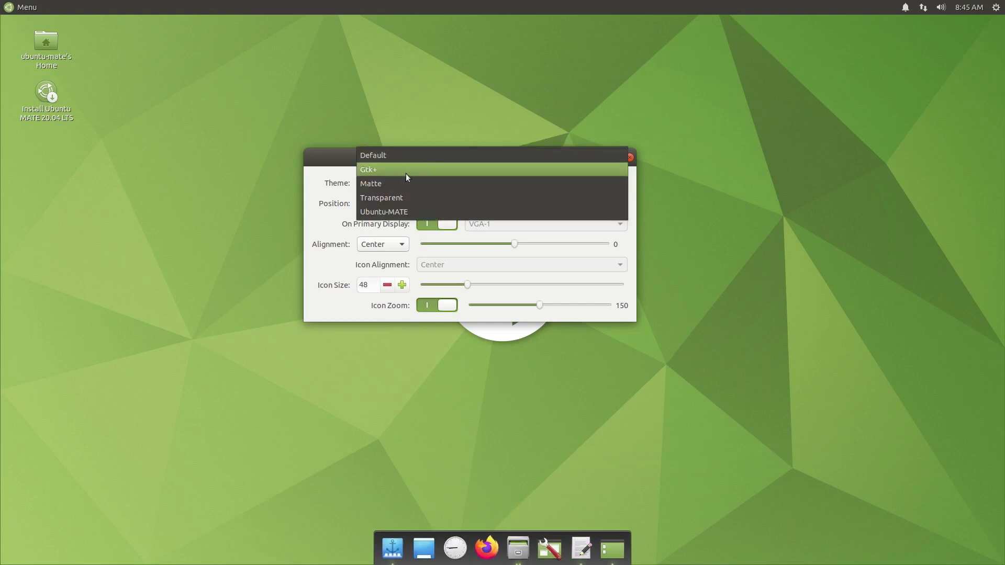
{"action": "left_click", "coordinate": [407, 173]}
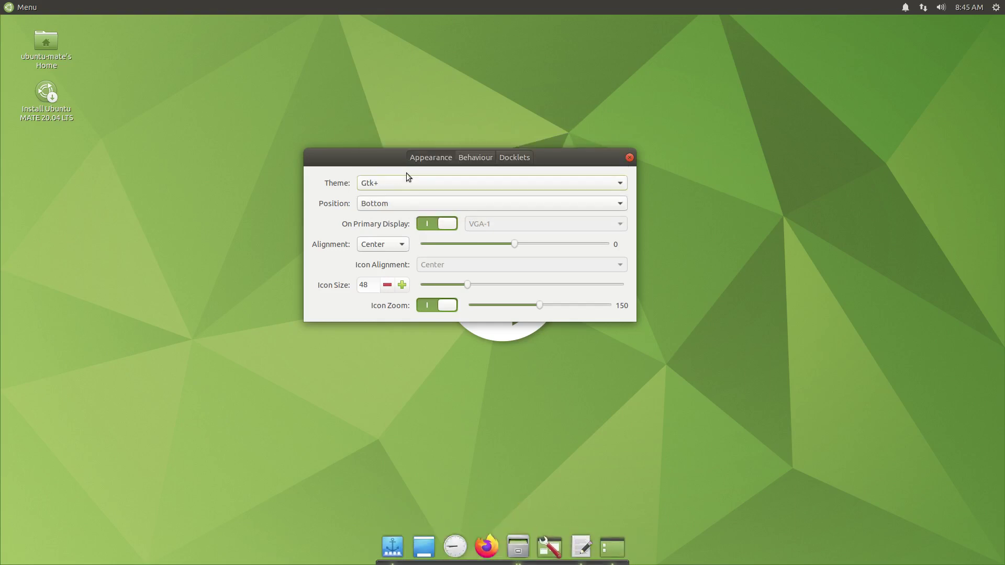
{"action": "left_click", "coordinate": [433, 180]}
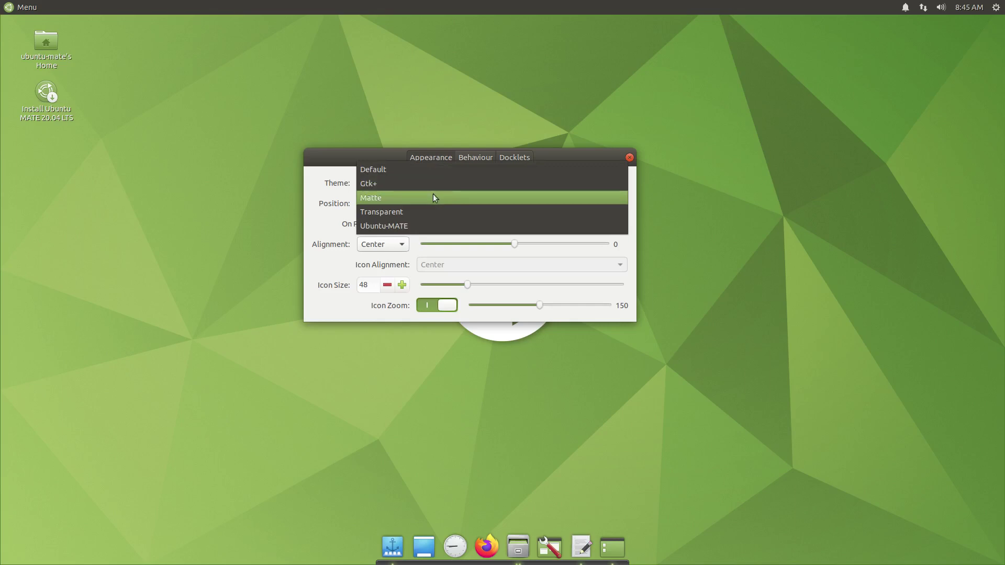
{"action": "left_click", "coordinate": [433, 197]}
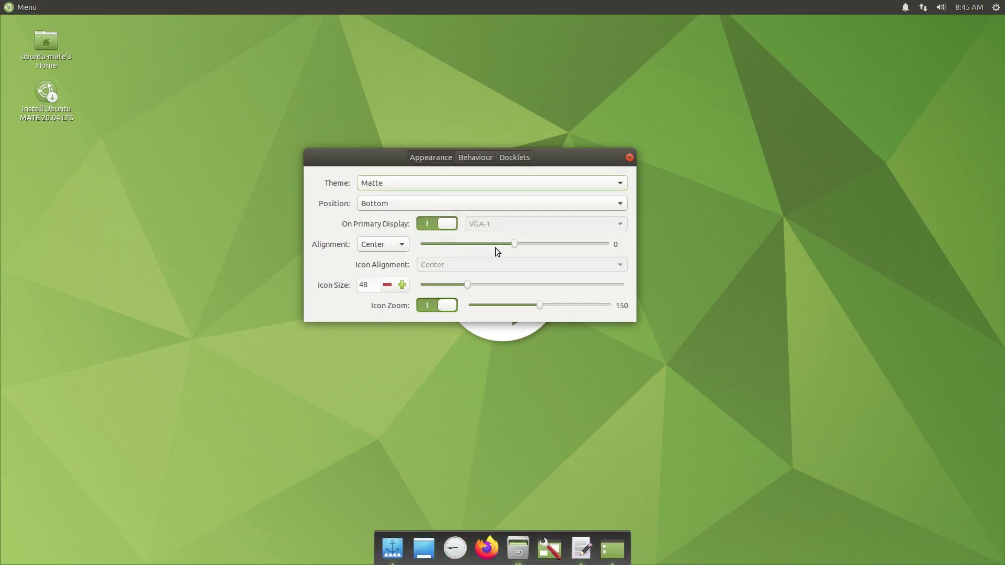
Step: Set the dock's icon size to 56, turn icon zoom off and on again, and close the dock preferences
{"action": "left_click", "coordinate": [402, 285]}
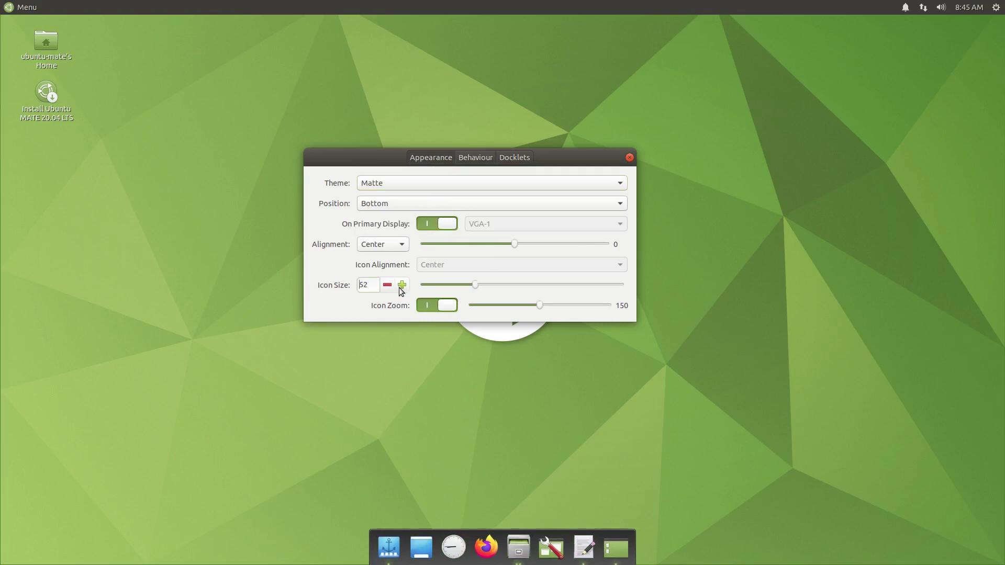
{"action": "left_click", "coordinate": [446, 309]}
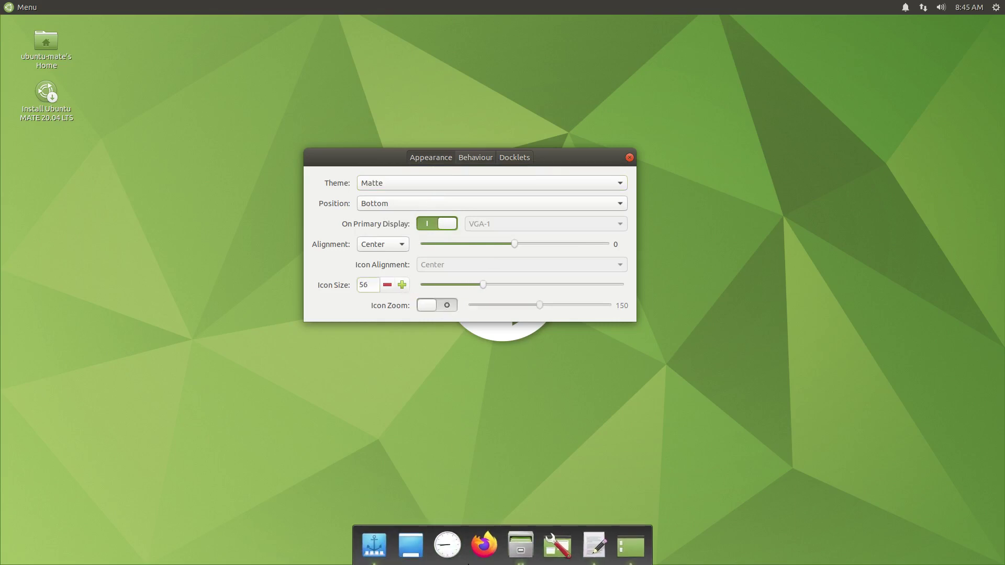
{"action": "left_click", "coordinate": [431, 306]}
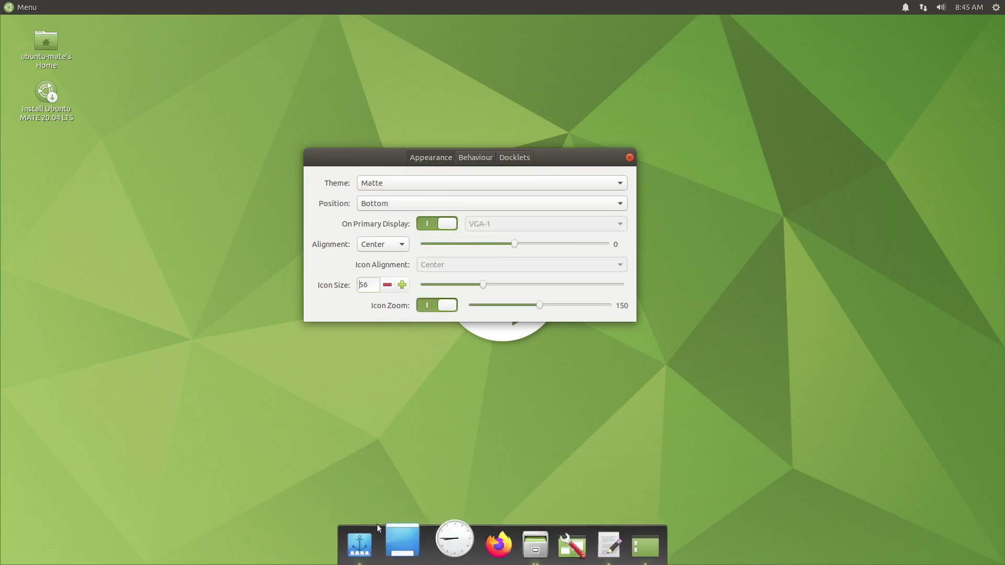
{"action": "left_click", "coordinate": [630, 157]}
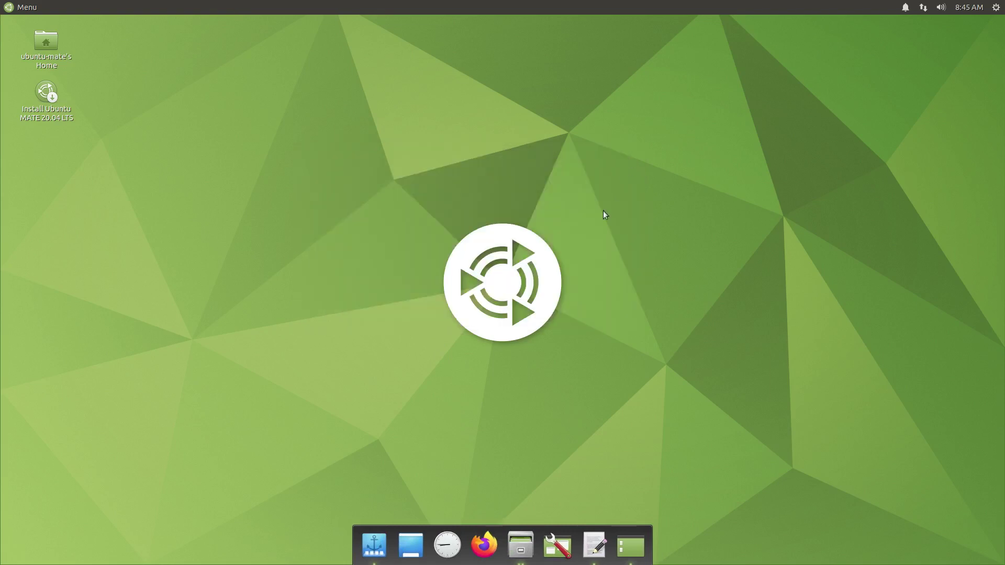
Step: Restore MATE Tweak from the dock, and look through the Pantheon layout's application menu
{"action": "left_click", "coordinate": [628, 543]}
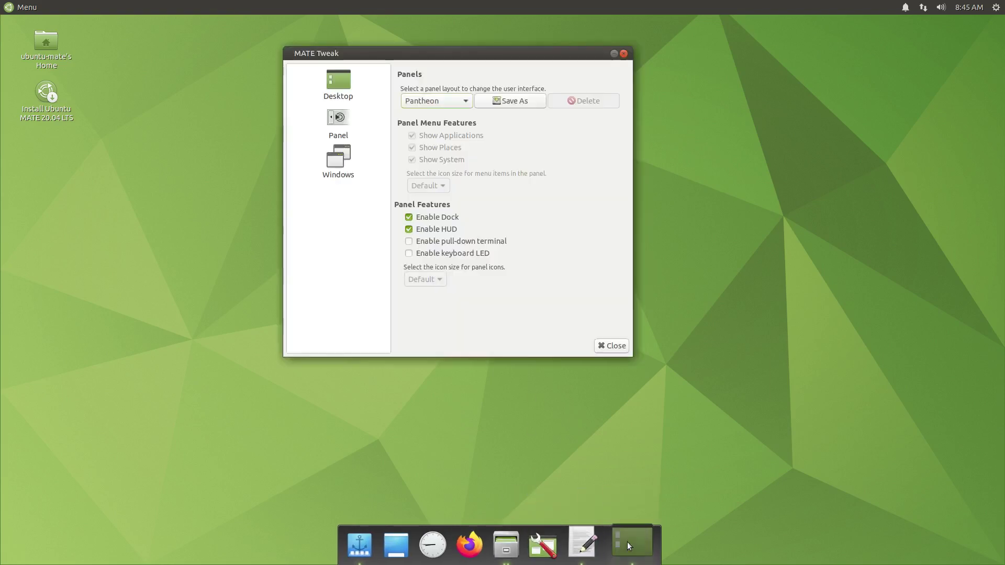
{"action": "left_click", "coordinate": [22, 7]}
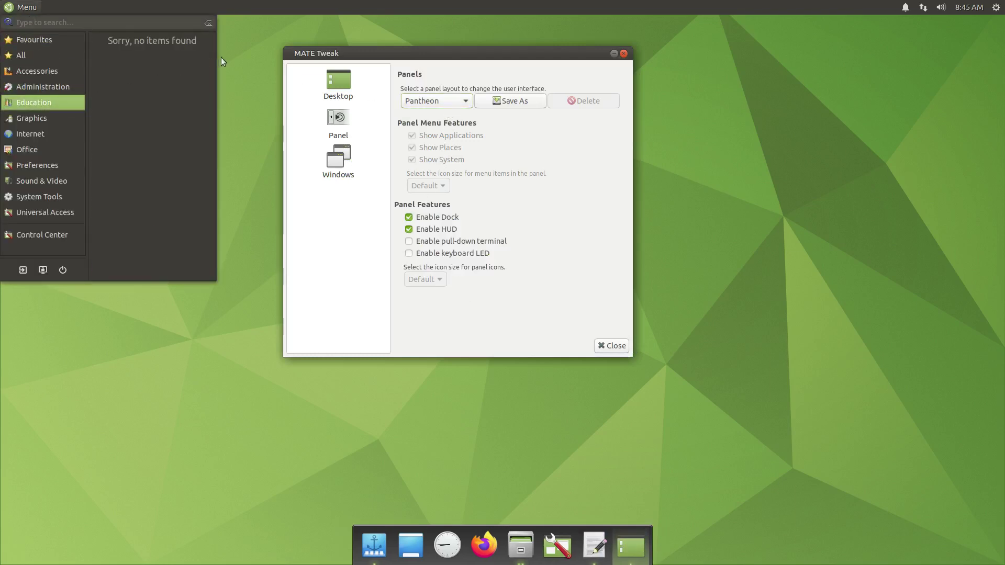
{"action": "left_click", "coordinate": [221, 58]}
Step: Switch the panel layout to Redmond and confirm replacing the current configuration
{"action": "left_click", "coordinate": [444, 105]}
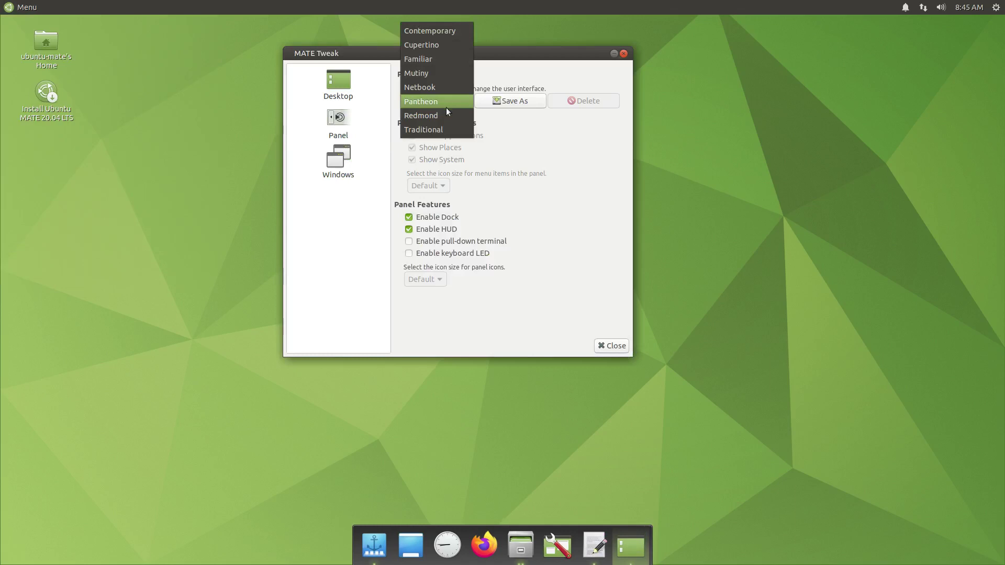
{"action": "left_click", "coordinate": [447, 113]}
{"action": "left_click", "coordinate": [660, 309]}
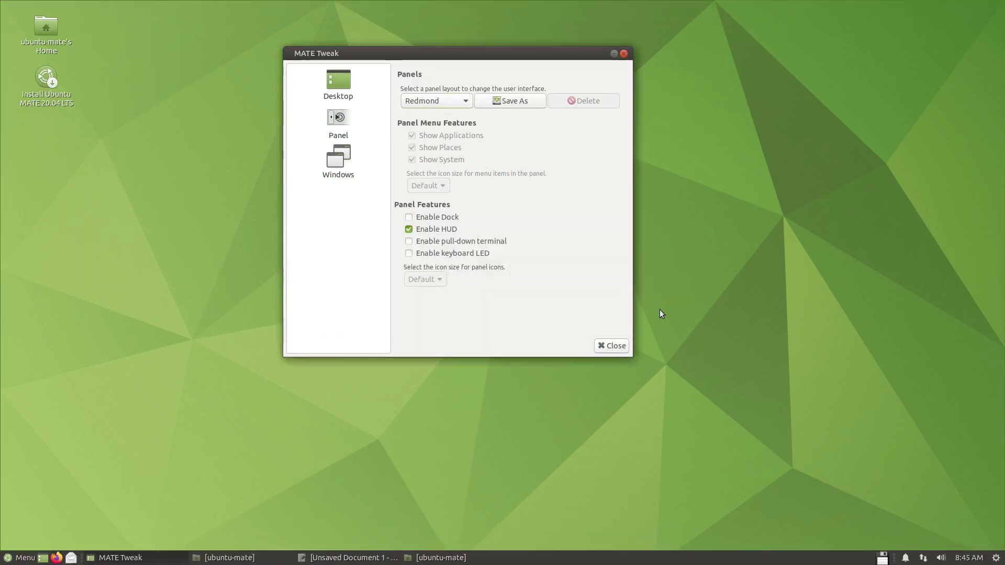
Step: Minimize MATE Tweak and cycle through the open windows to bring it and Pluma back up
{"action": "left_click", "coordinate": [613, 53]}
{"action": "key", "text": "alt+Tab"}
{"action": "key", "text": "alt+Tab"}
{"action": "key", "text": "alt+Tab"}
{"action": "key", "text": "alt+Tab"}
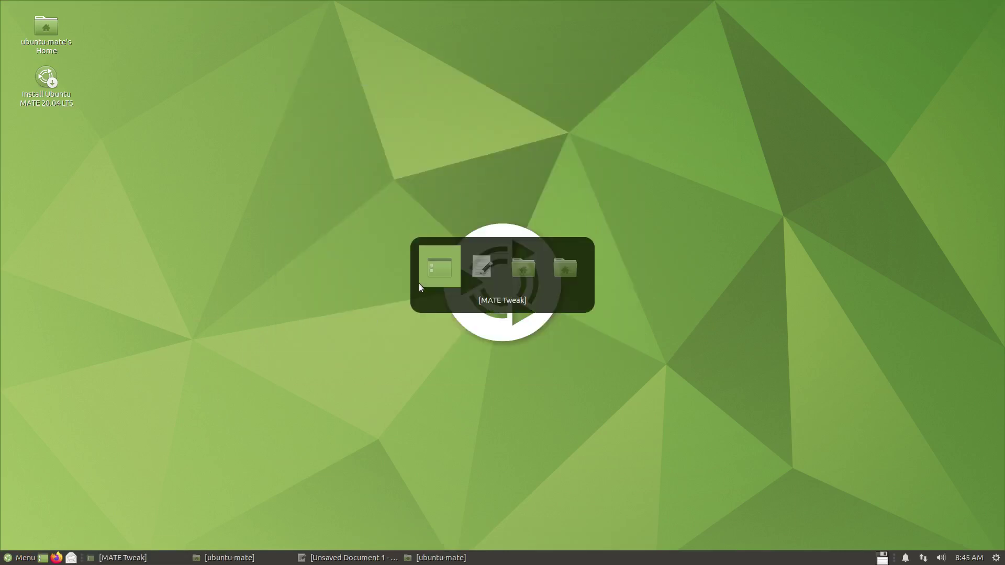
{"action": "key", "text": "alt+Tab"}
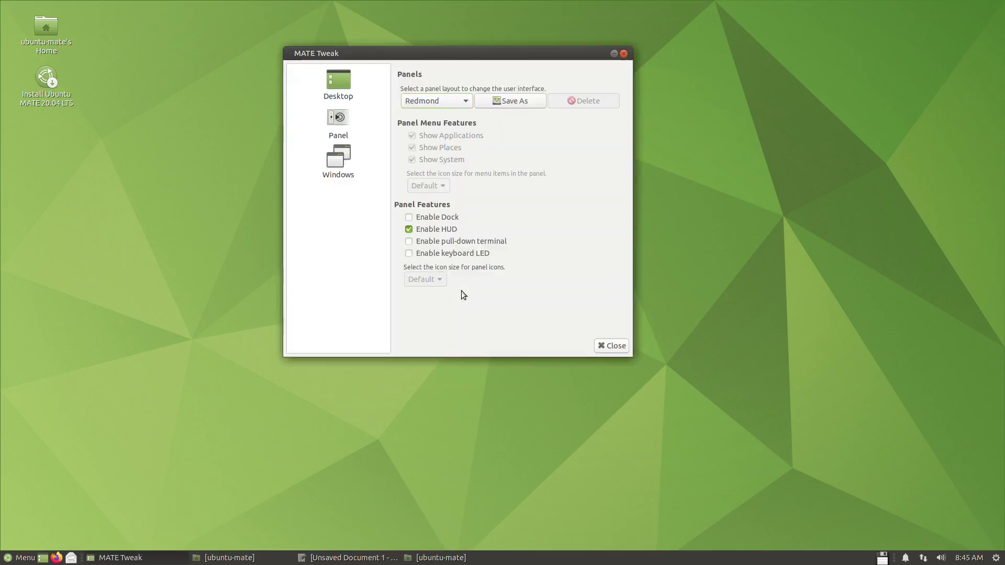
{"action": "key", "text": "alt+Tab"}
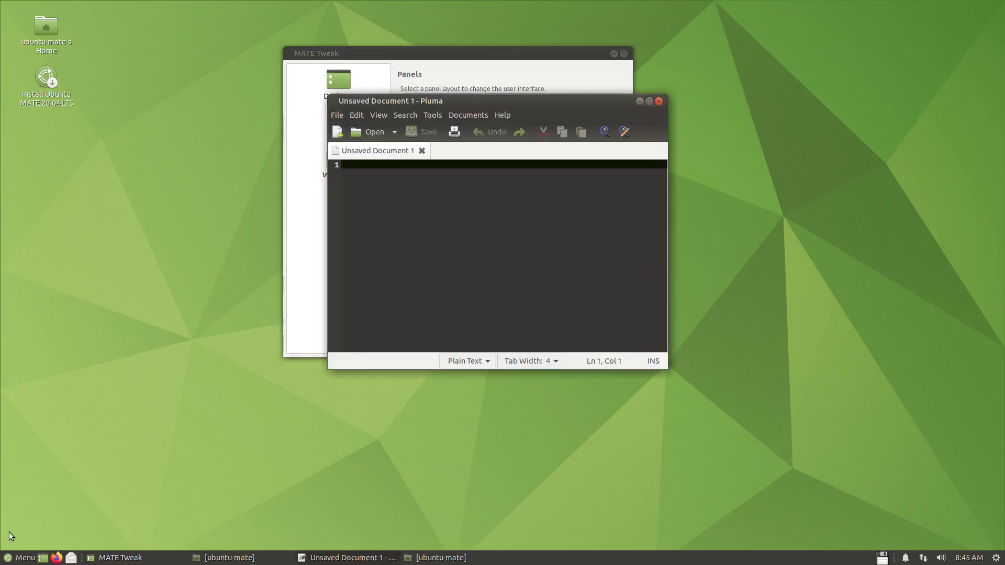
Step: Hide all windows to show the desktop, and restore them
{"action": "left_click", "coordinate": [44, 562]}
{"action": "left_click", "coordinate": [45, 561]}
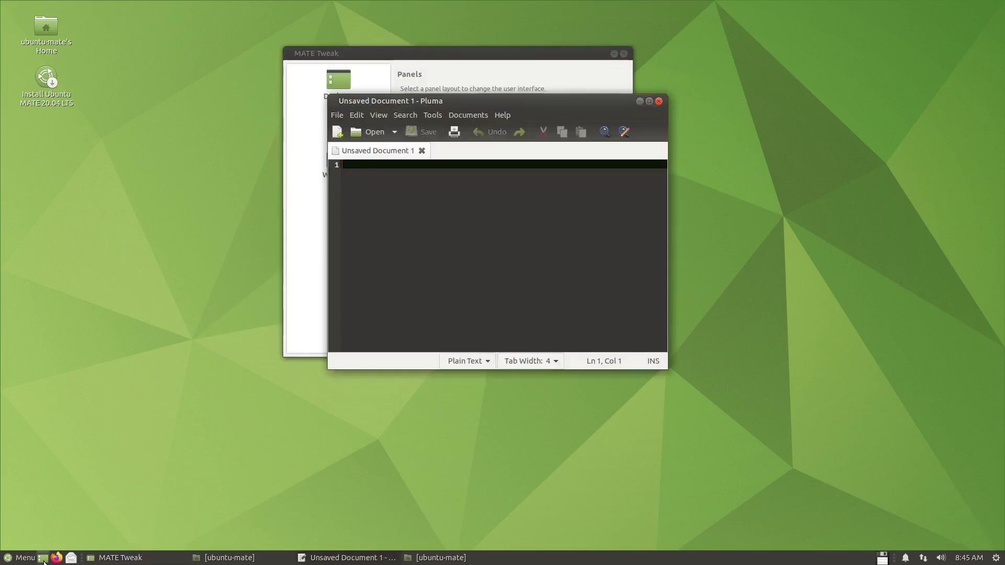
Step: Look through the Redmond layout's application menu, showing all applications and browsing the Graphics category
{"action": "left_click", "coordinate": [18, 561]}
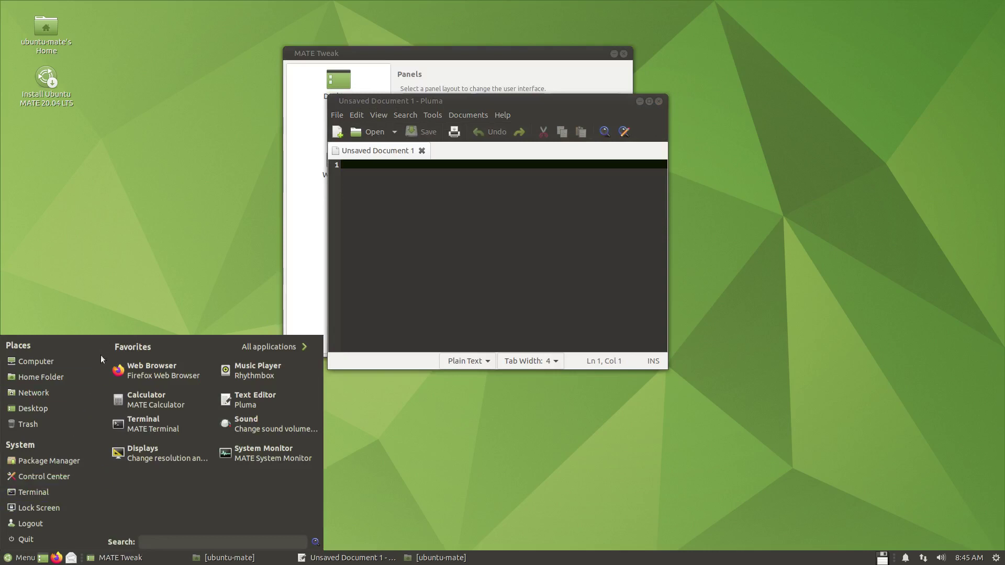
{"action": "left_click", "coordinate": [274, 350]}
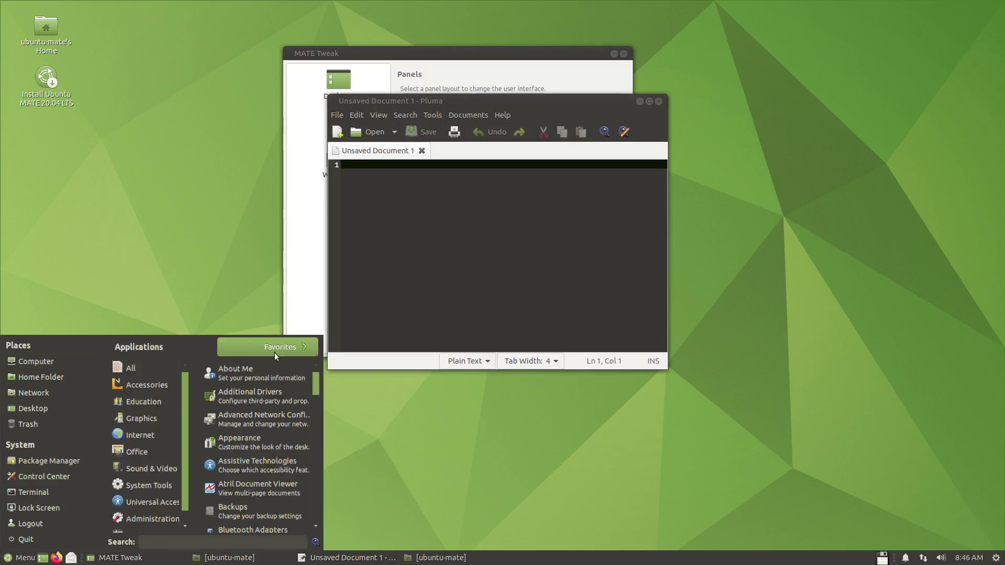
{"action": "scroll", "coordinate": [280, 418], "scroll_direction": "down", "scroll_amount": 3}
{"action": "scroll", "coordinate": [280, 417], "scroll_direction": "down", "scroll_amount": 2}
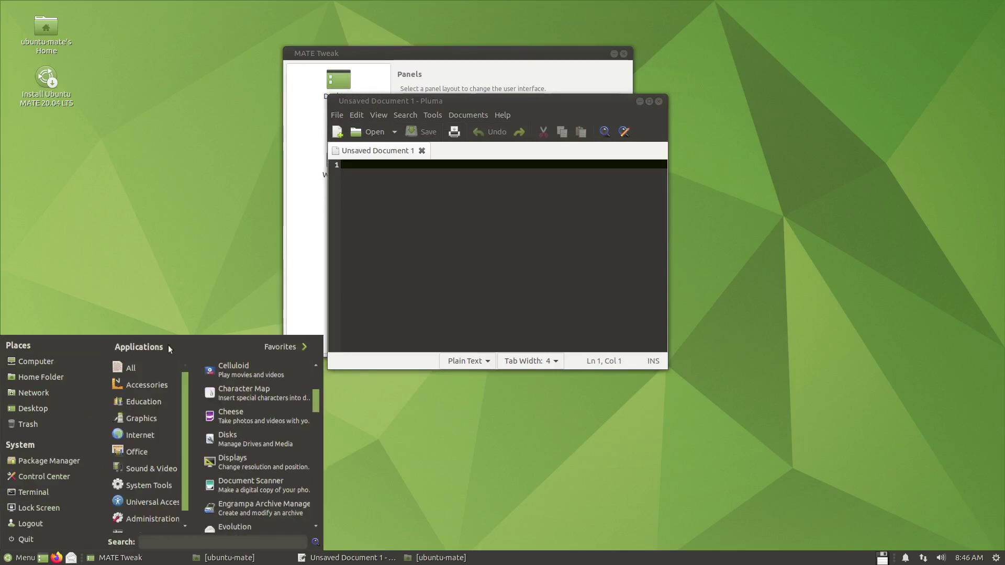
{"action": "left_click", "coordinate": [145, 410]}
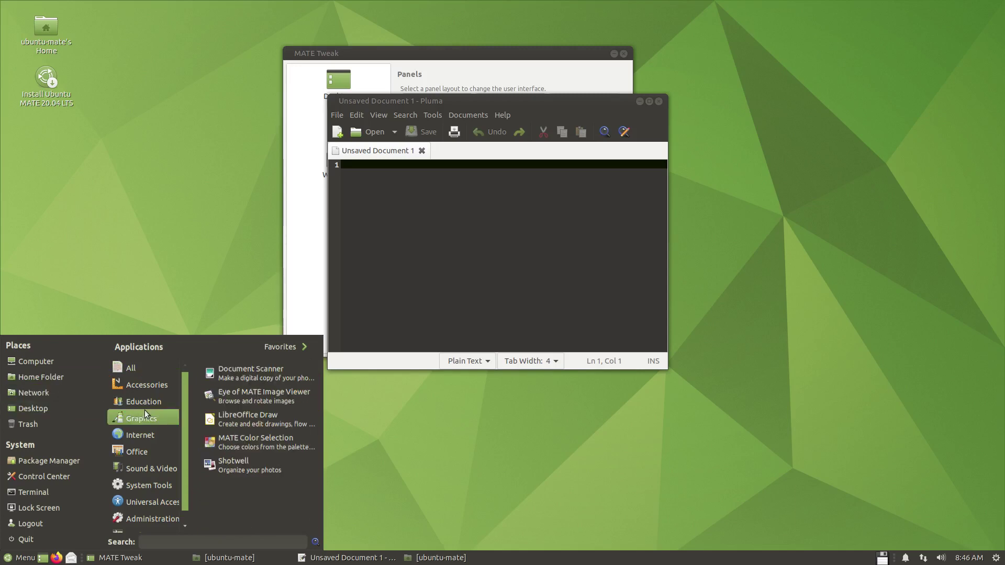
{"action": "scroll", "coordinate": [146, 409], "scroll_direction": "down", "scroll_amount": 1}
{"action": "left_click", "coordinate": [152, 393]}
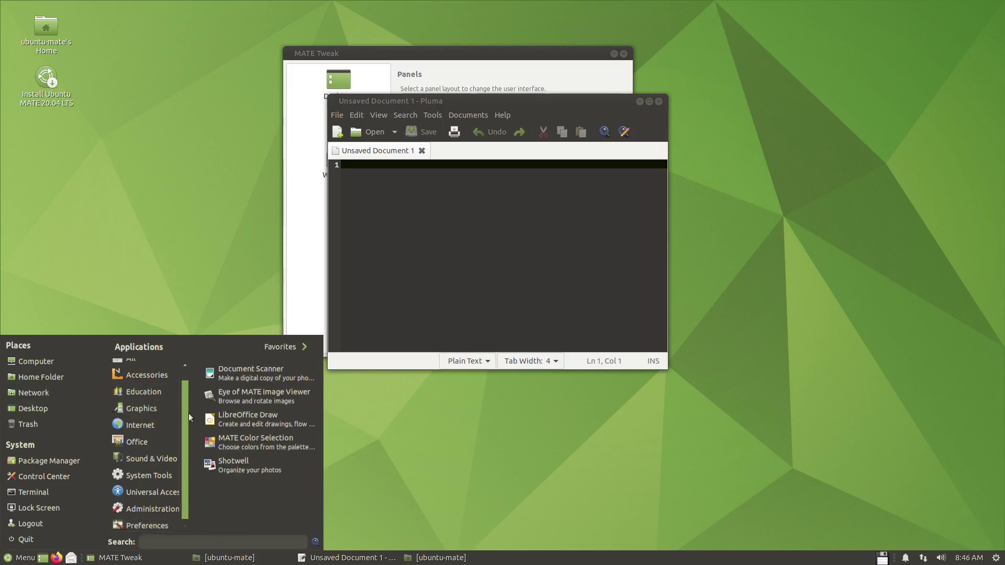
{"action": "left_click", "coordinate": [407, 450]}
Step: Review the panel's context menu and the session menu, and dismiss both
{"action": "right_click", "coordinate": [619, 562]}
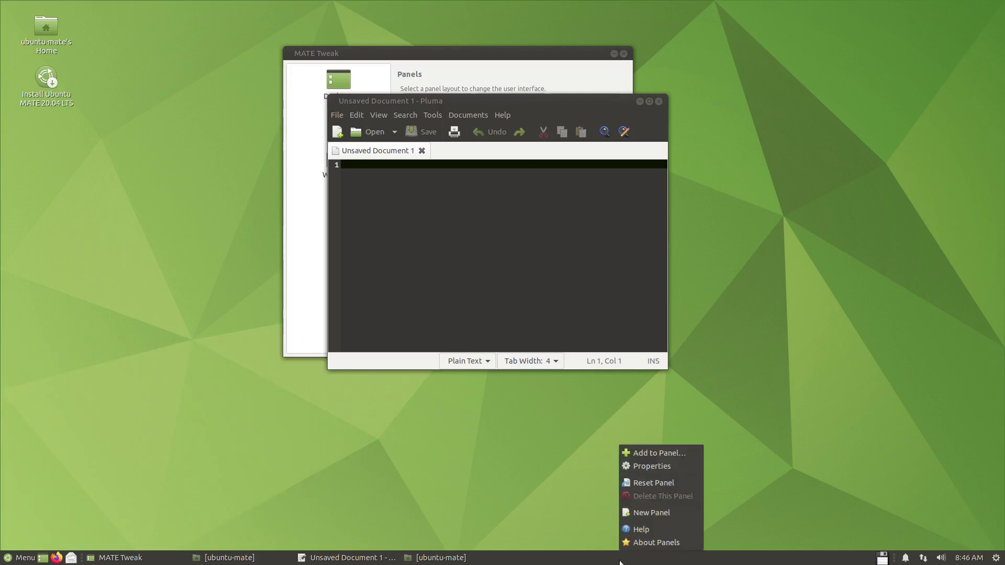
{"action": "left_click", "coordinate": [805, 484]}
{"action": "left_click", "coordinate": [947, 559]}
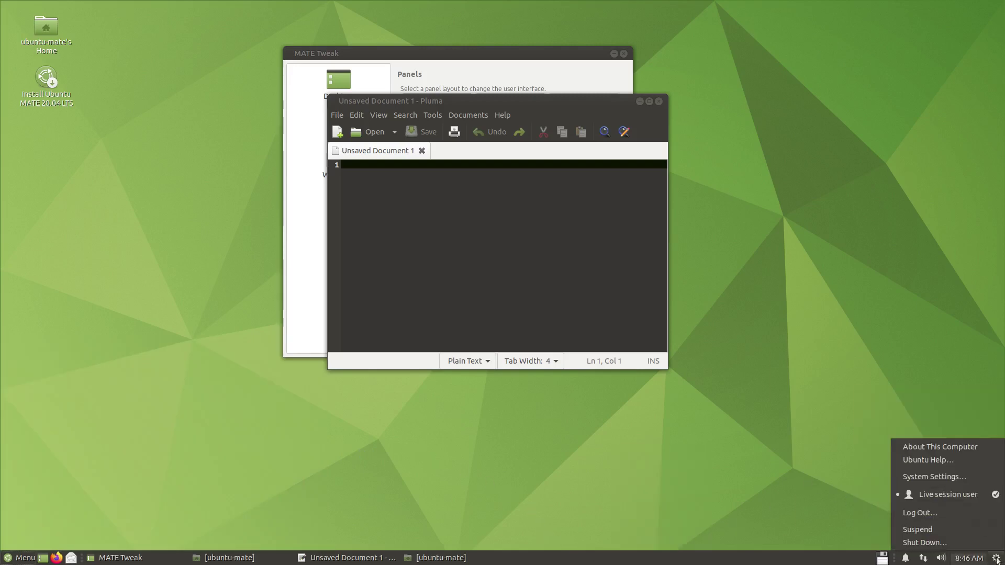
{"action": "left_click", "coordinate": [831, 441]}
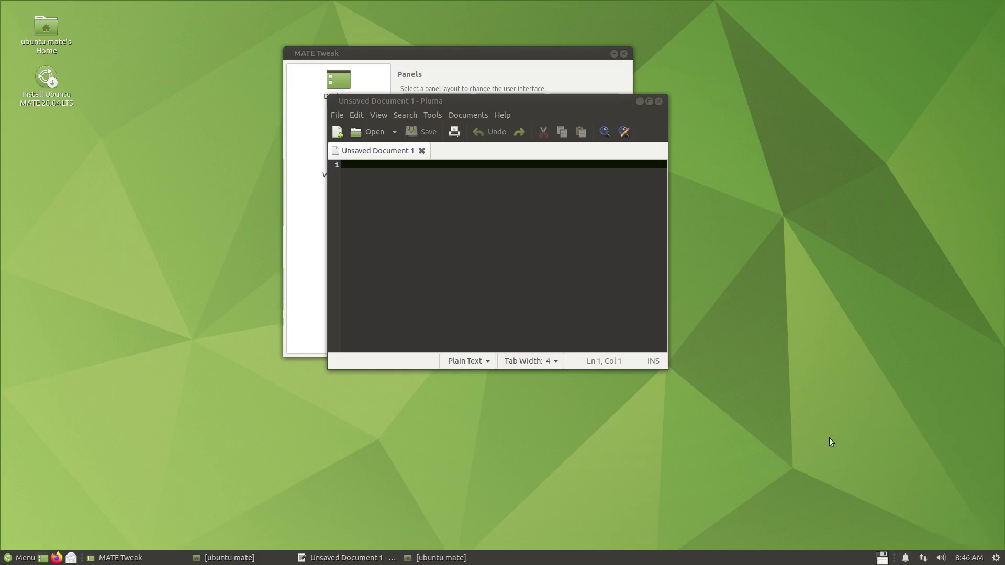
Step: Close Pluma, switch the panel layout to Traditional, and confirm replacing the current configuration
{"action": "left_click", "coordinate": [658, 102]}
{"action": "left_click", "coordinate": [450, 102]}
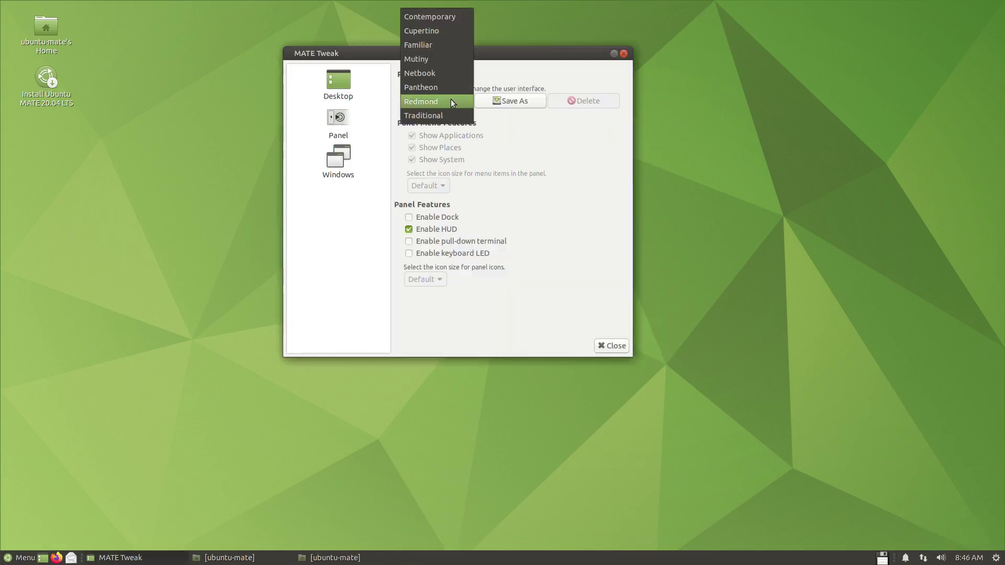
{"action": "left_click", "coordinate": [454, 115]}
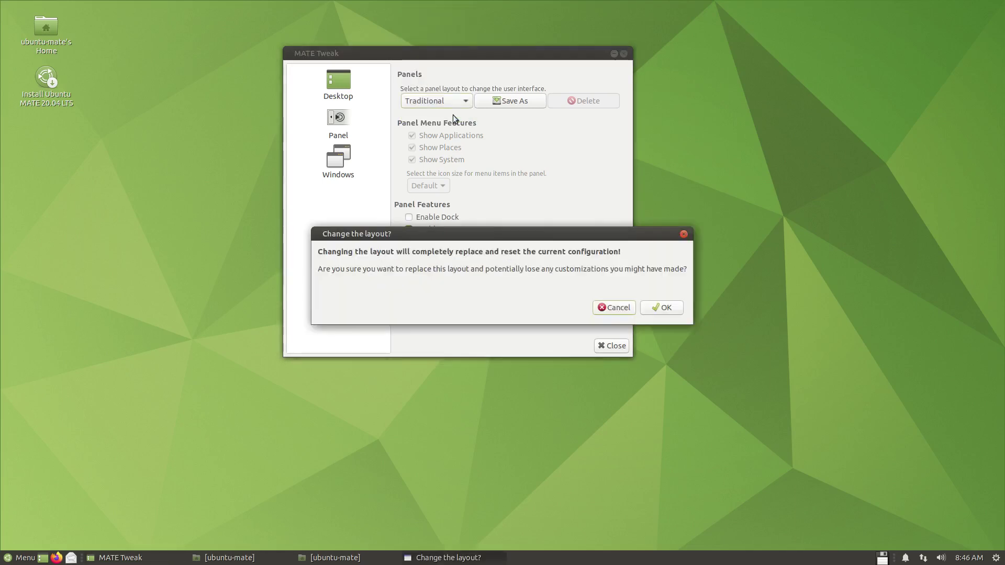
{"action": "left_click", "coordinate": [663, 307]}
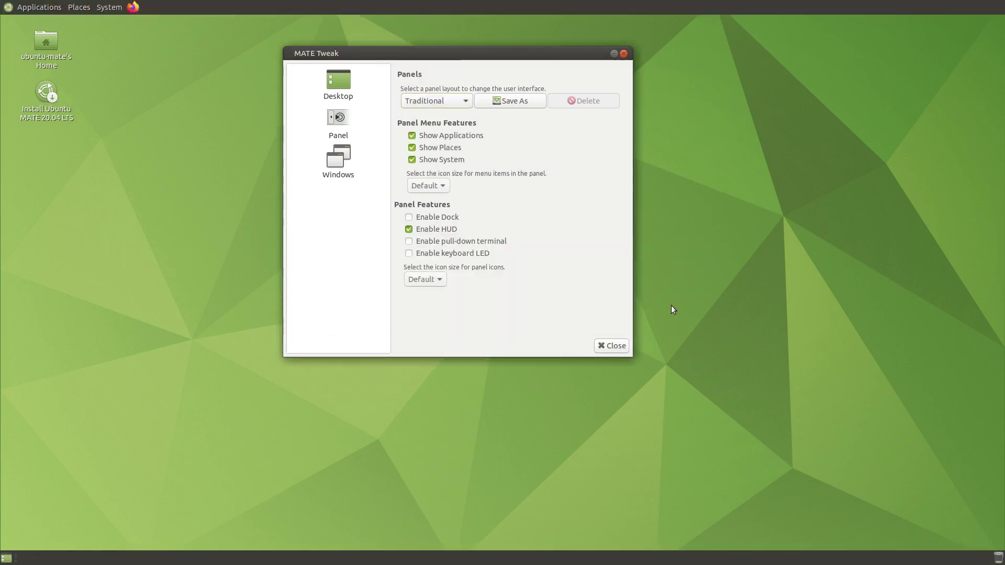
Step: Look through the Traditional layout's System menu, including Preferences and Administration, and its Applications menu
{"action": "left_click", "coordinate": [109, 7]}
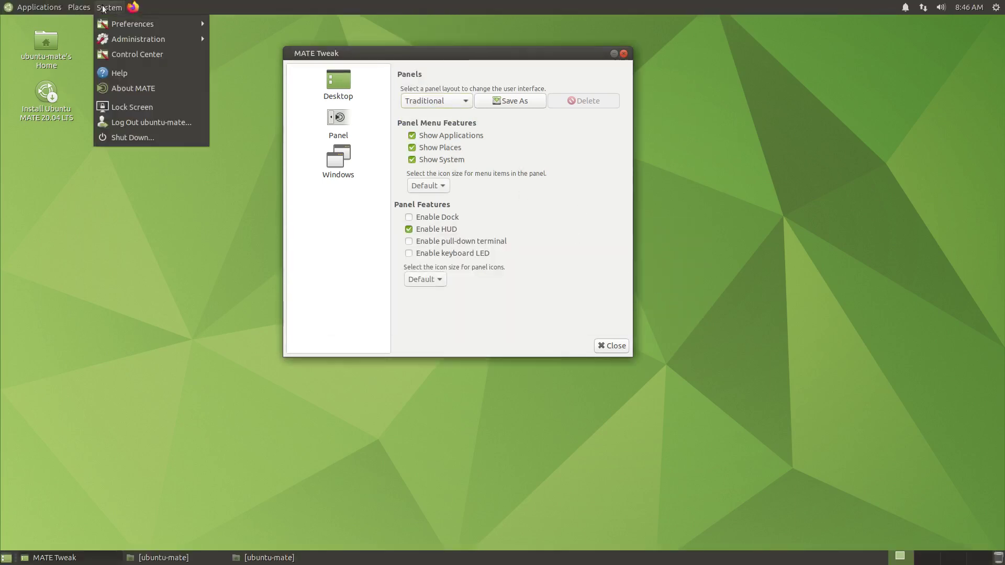
{"action": "mouse_move", "coordinate": [127, 23]}
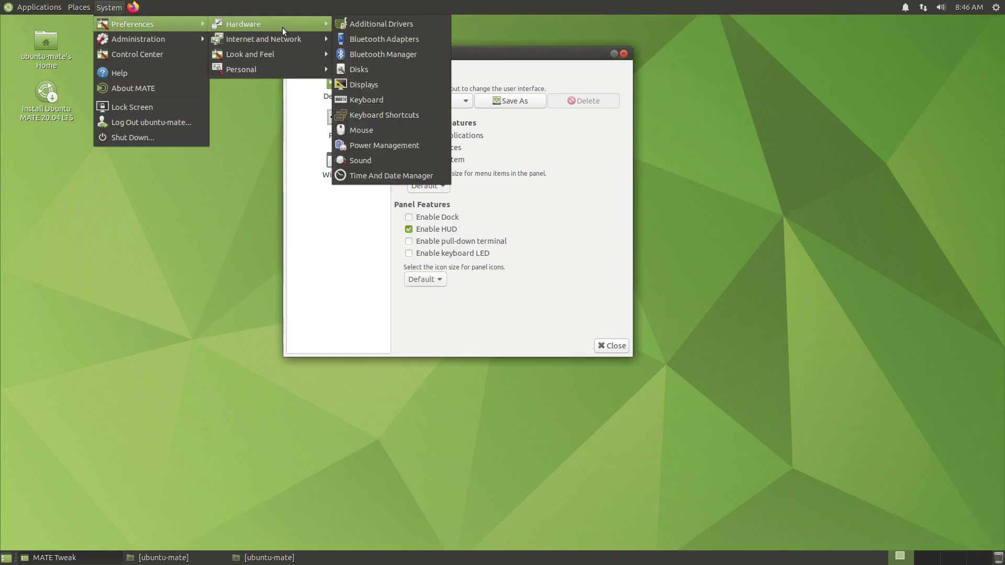
{"action": "mouse_move", "coordinate": [171, 32]}
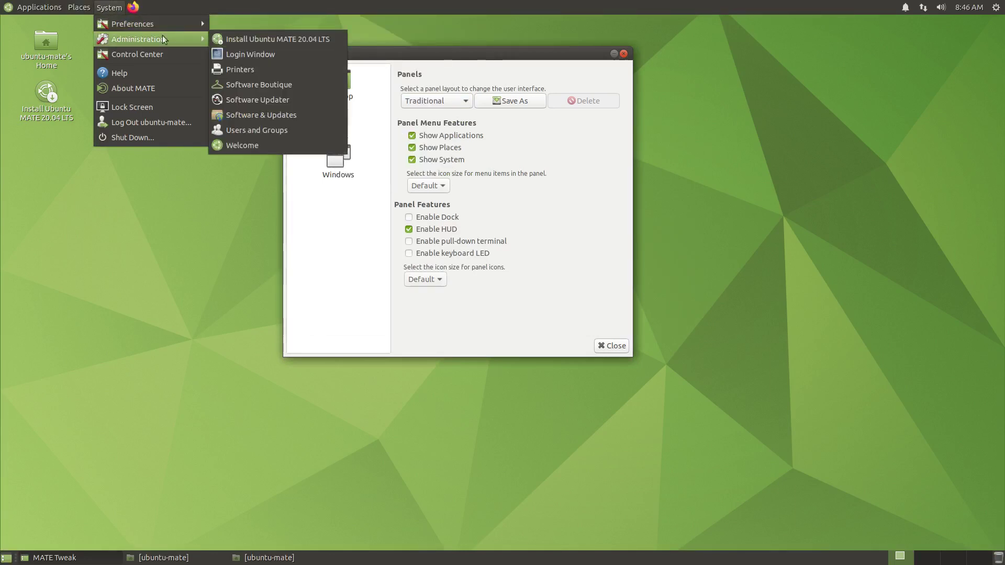
{"action": "mouse_move", "coordinate": [50, 8]}
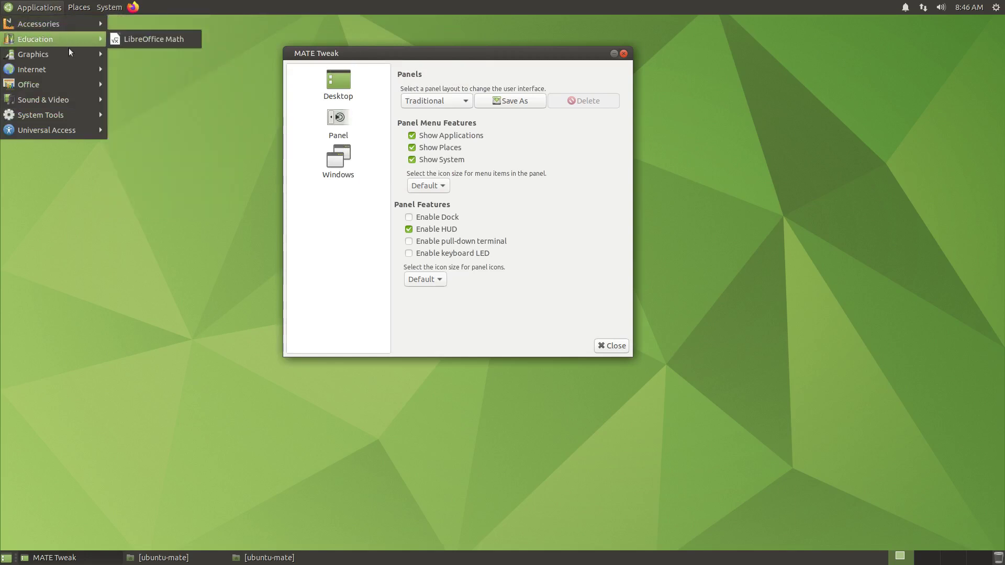
{"action": "mouse_move", "coordinate": [70, 54]}
{"action": "left_click", "coordinate": [190, 350]}
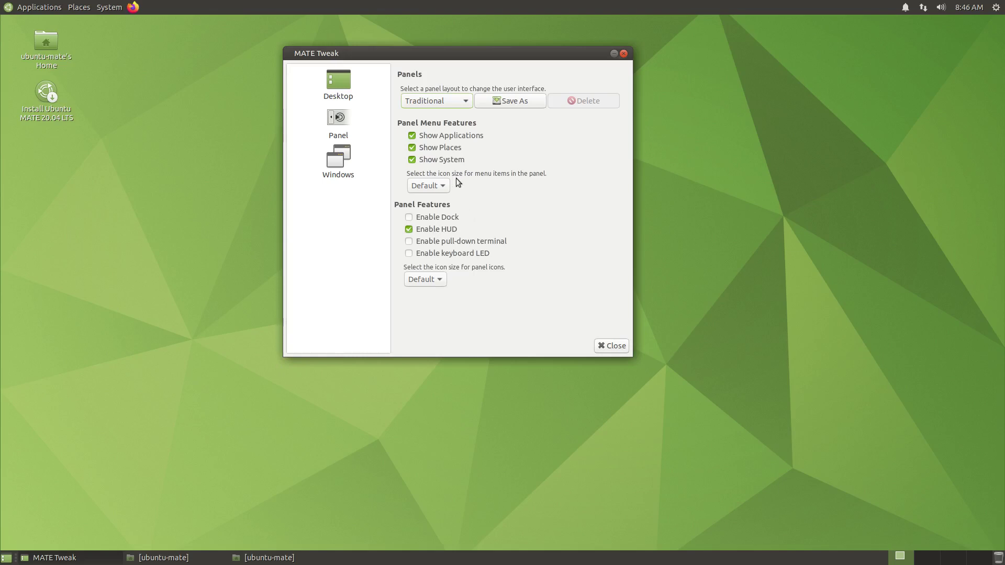
Step: Open the desktop background settings, move the window clear of the screen corner, and apply the colourful bokeh lights wallpaper
{"action": "right_click", "coordinate": [142, 143]}
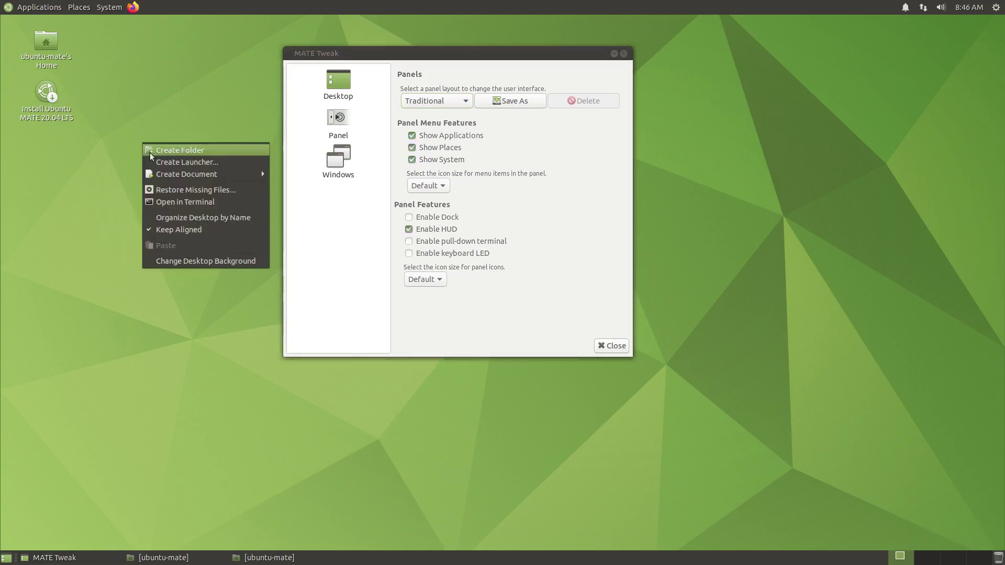
{"action": "left_click", "coordinate": [236, 265]}
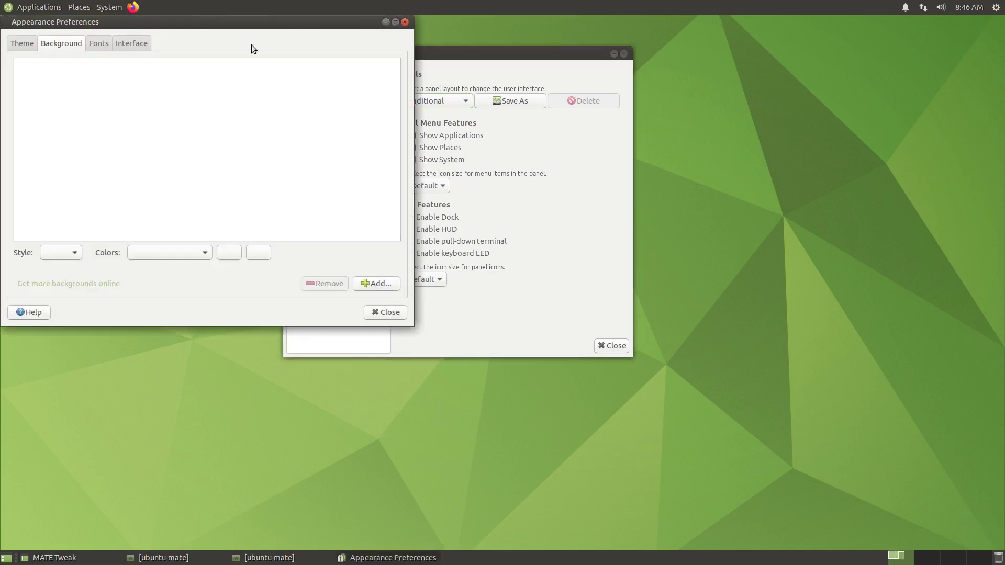
{"action": "left_click_drag", "start_coordinate": [215, 22], "coordinate": [599, 91]}
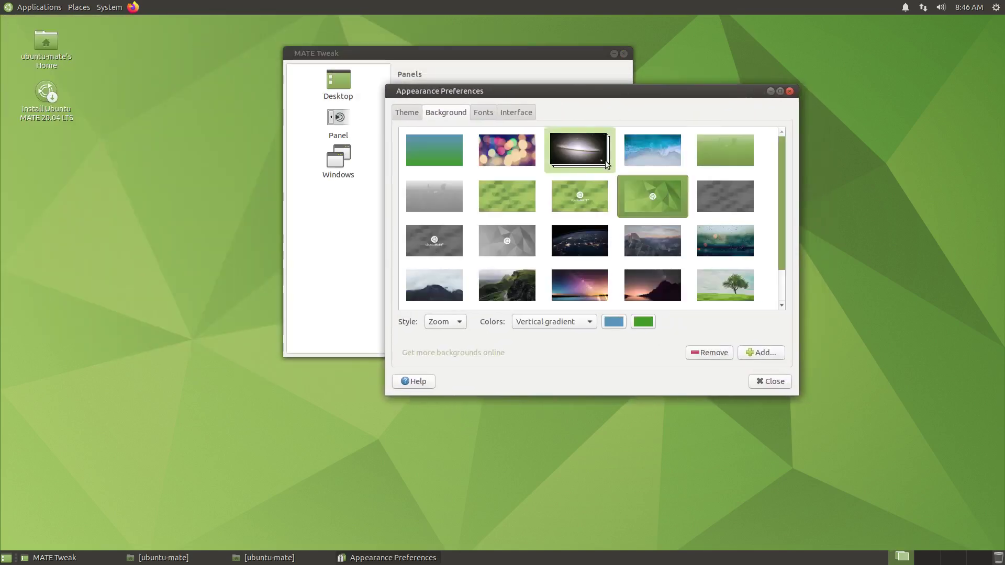
{"action": "left_click", "coordinate": [500, 157]}
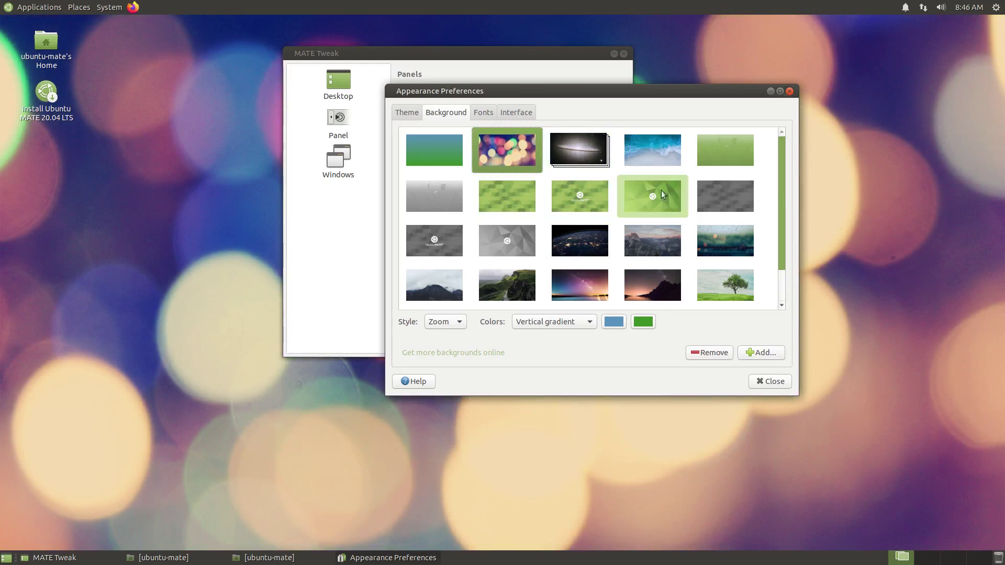
Step: Minimize MATE Tweak, move Appearance Preferences aside to reveal the desktop, and apply the blue beach waves wallpaper
{"action": "scroll", "coordinate": [542, 133], "scroll_direction": "down", "scroll_amount": 1}
{"action": "left_click", "coordinate": [614, 54]}
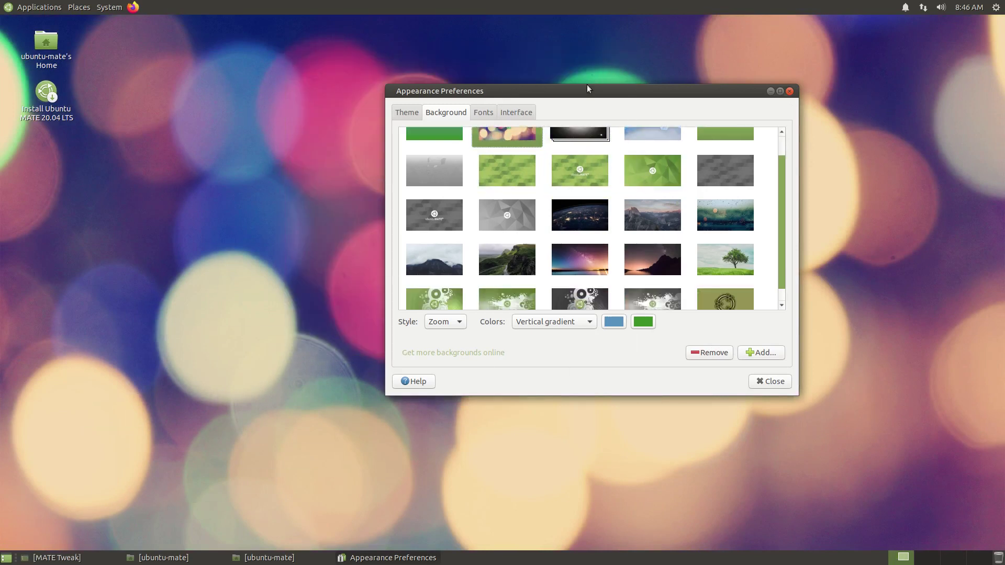
{"action": "left_click_drag", "start_coordinate": [586, 88], "coordinate": [736, 186]}
{"action": "scroll", "coordinate": [834, 301], "scroll_direction": "up", "scroll_amount": 1}
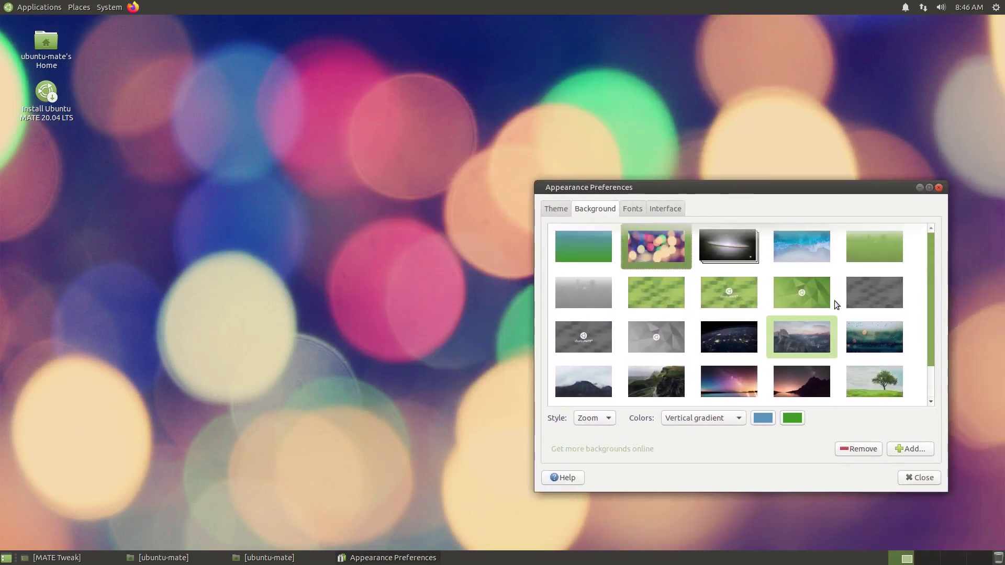
{"action": "left_click", "coordinate": [803, 251]}
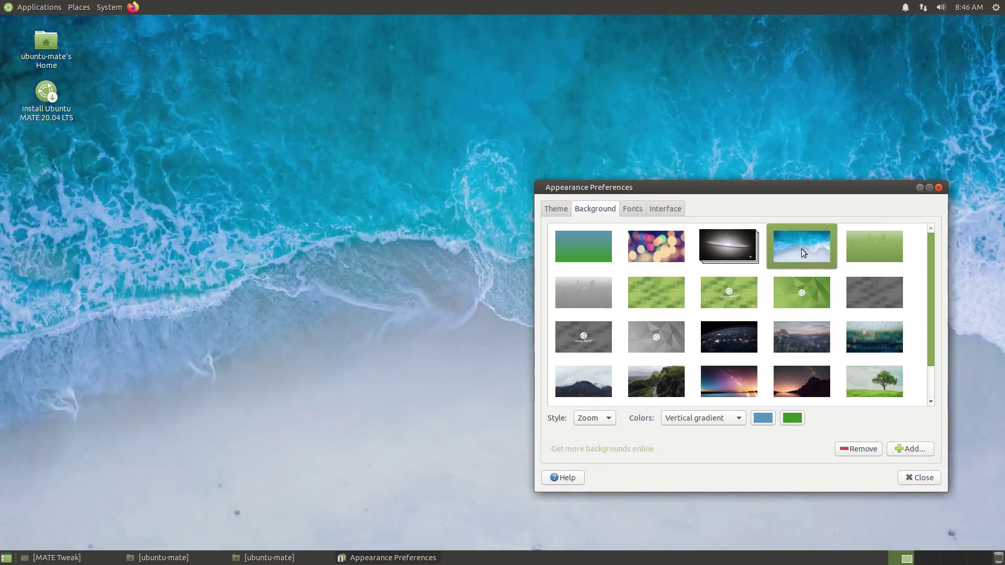
Step: Narrow and reposition the Appearance Preferences window, and apply the green patterned wallpaper with the Ubuntu MATE logo
{"action": "left_click_drag", "start_coordinate": [809, 196], "coordinate": [839, 222]}
{"action": "left_click_drag", "start_coordinate": [565, 225], "coordinate": [665, 225]}
{"action": "scroll", "coordinate": [925, 308], "scroll_direction": "down", "scroll_amount": 2}
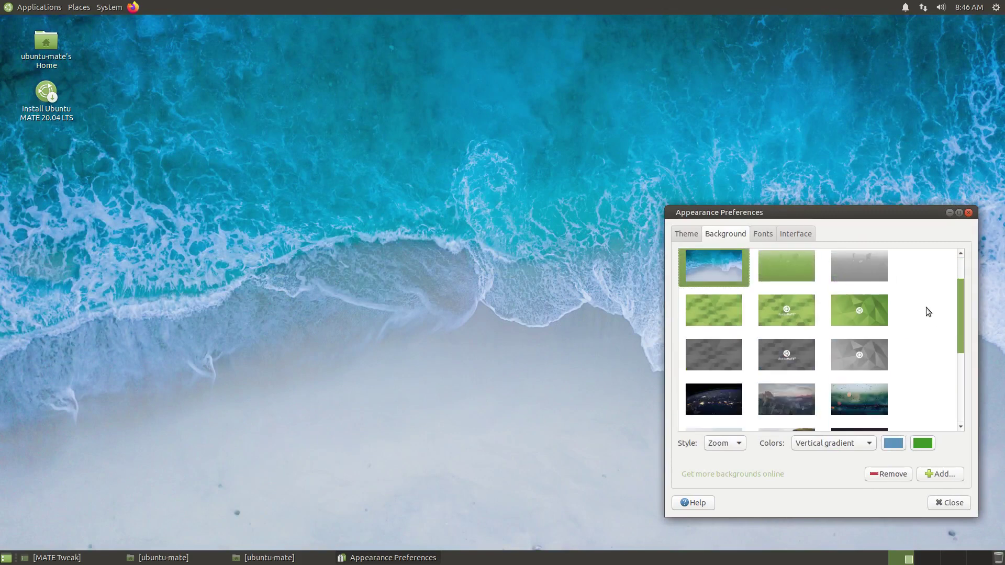
{"action": "left_click_drag", "start_coordinate": [668, 209], "coordinate": [628, 188]}
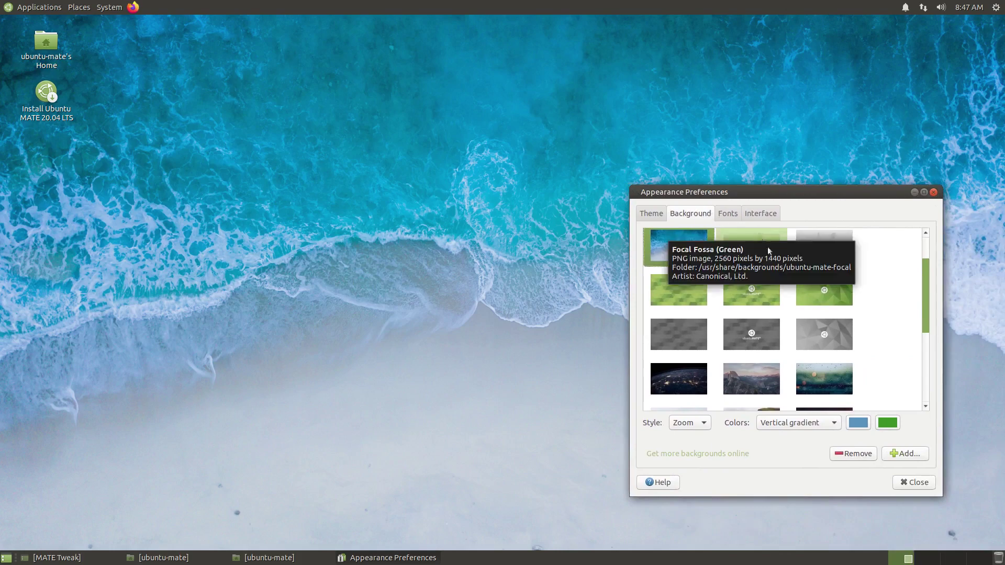
{"action": "left_click", "coordinate": [763, 293]}
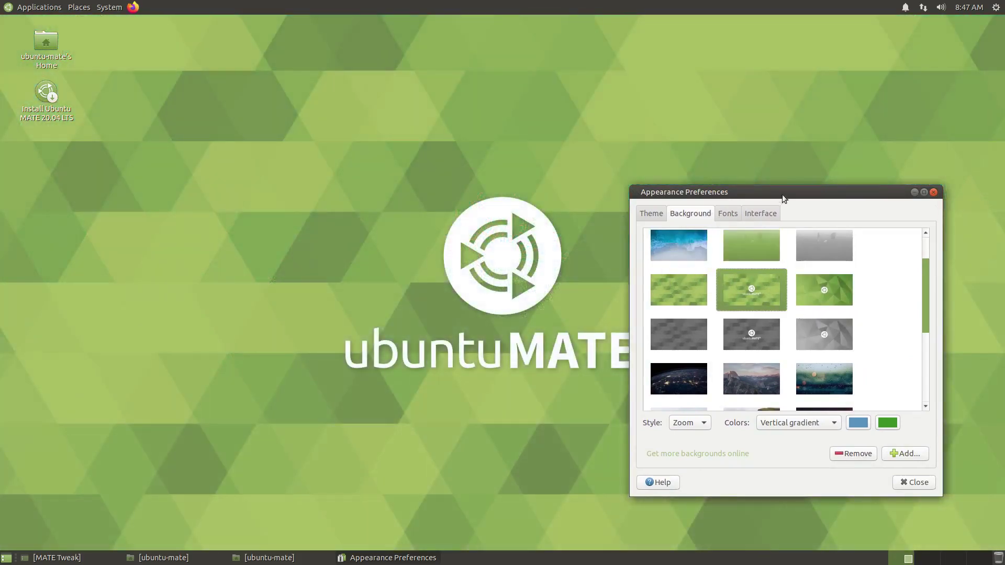
Step: Move Appearance Preferences away from the wallpaper's logo, and apply the raindrops on glass wallpaper
{"action": "left_click_drag", "start_coordinate": [785, 198], "coordinate": [830, 230]}
{"action": "scroll", "coordinate": [902, 373], "scroll_direction": "down", "scroll_amount": 2}
{"action": "left_click", "coordinate": [882, 350]}
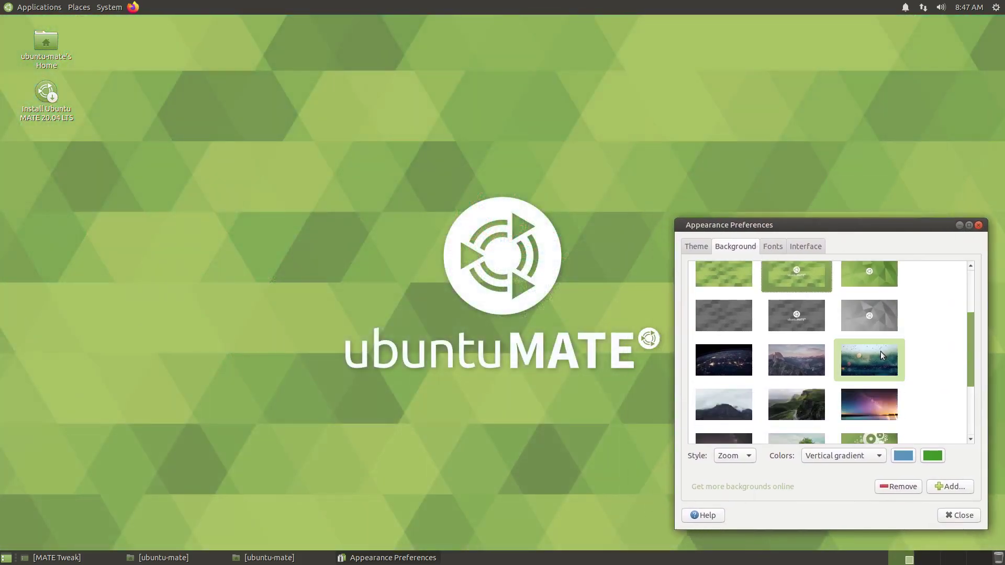
Step: Try the green paint splash wallpaper, and set Tree in Green Wheat Field as the desktop background
{"action": "scroll", "coordinate": [882, 351], "scroll_direction": "down", "scroll_amount": 4}
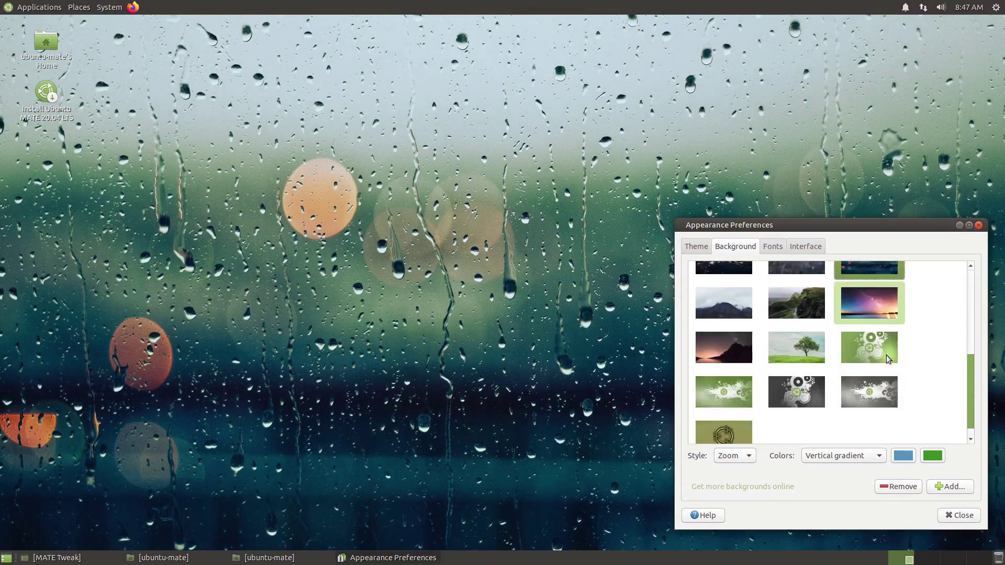
{"action": "left_click", "coordinate": [731, 392]}
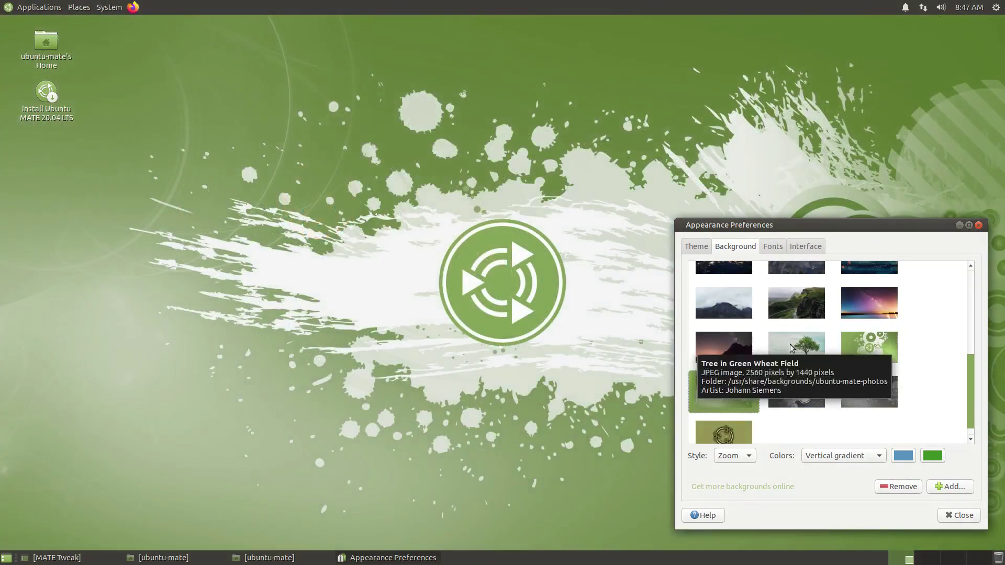
{"action": "left_click", "coordinate": [790, 344]}
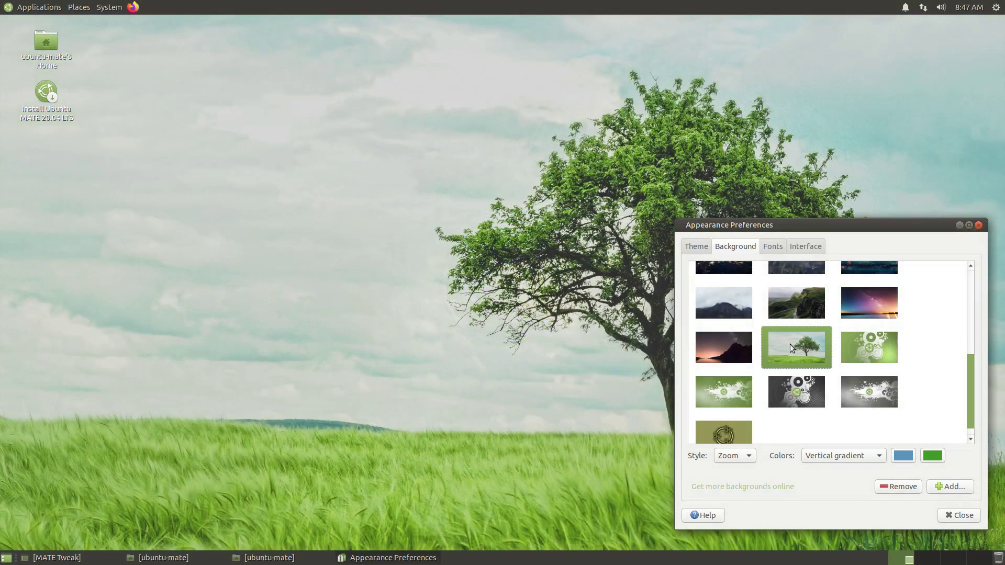
Step: Apply the Ambiant-MATE-Dark theme and bring up the ubuntu-mate file manager window to preview it
{"action": "left_click", "coordinate": [704, 249]}
{"action": "left_click", "coordinate": [822, 309]}
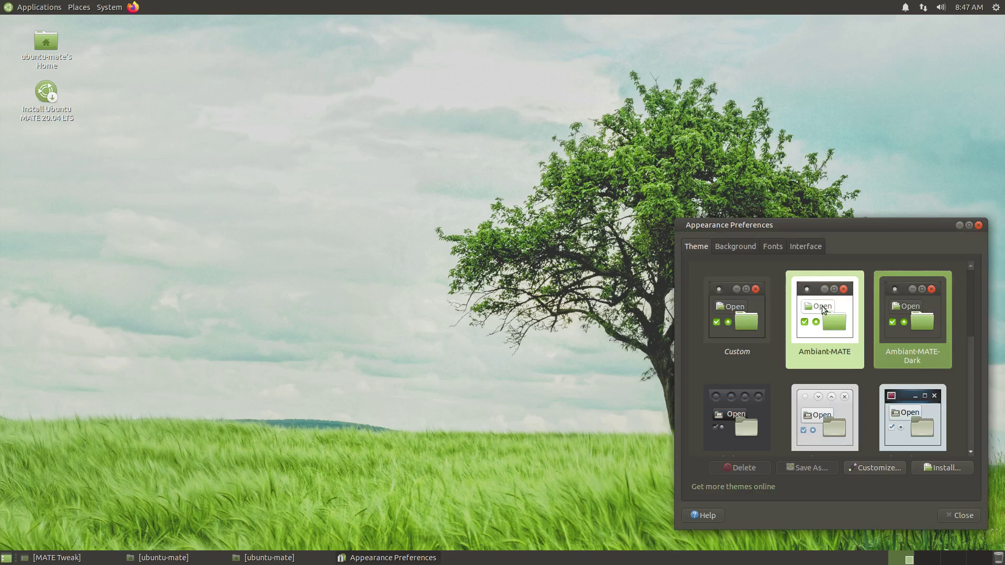
{"action": "key", "text": "alt+Tab"}
{"action": "key", "text": "alt+Tab"}
{"action": "key", "text": "alt+Tab"}
{"action": "key", "text": "alt+Tab"}
{"action": "key", "text": "alt+Tab"}
{"action": "key", "text": "alt+Tab"}
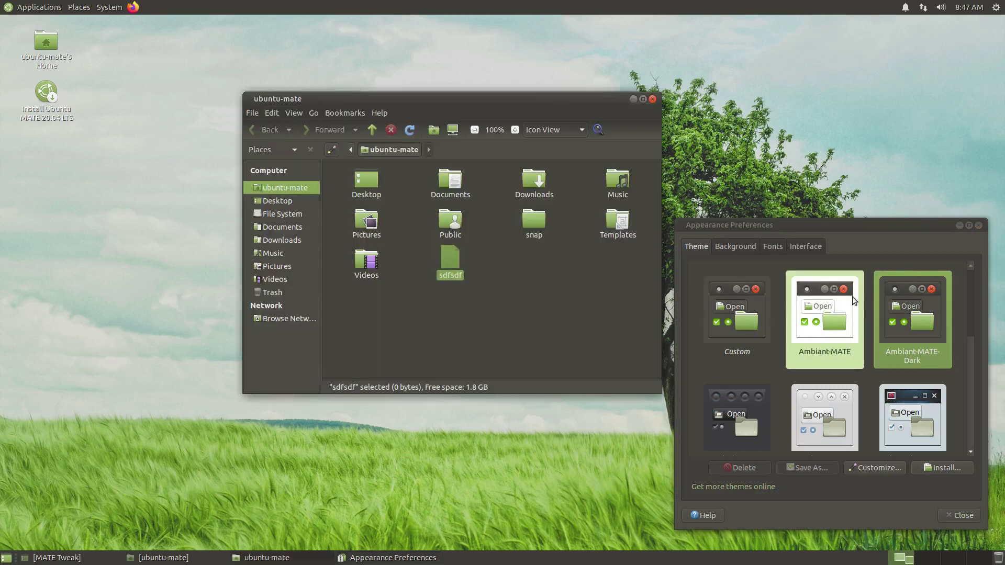
Step: Make the Appearance Preferences window taller, apply the BlackMATE theme, and check its look in the Applications menu's Accessories category
{"action": "left_click_drag", "start_coordinate": [821, 219], "coordinate": [814, 87]}
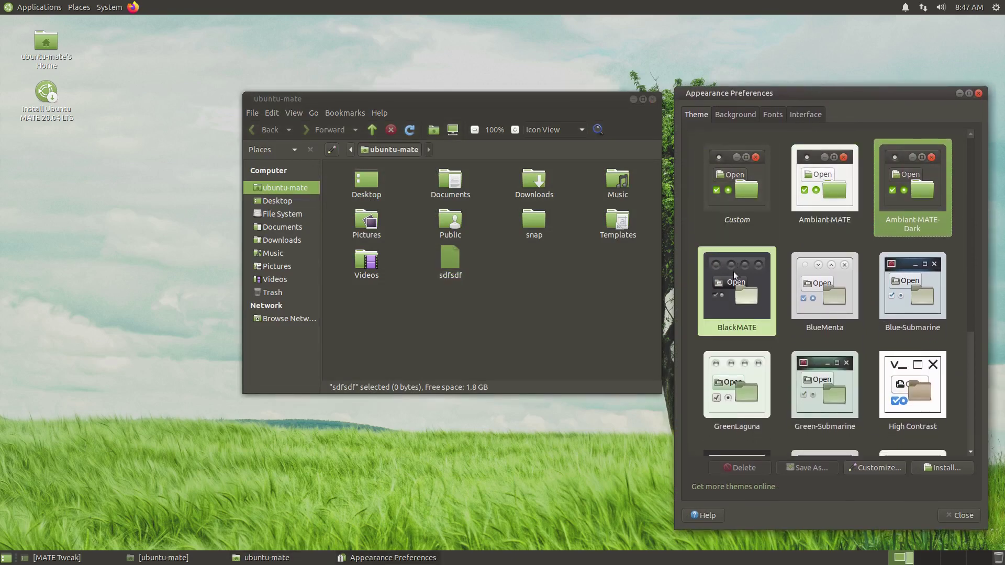
{"action": "left_click", "coordinate": [734, 272]}
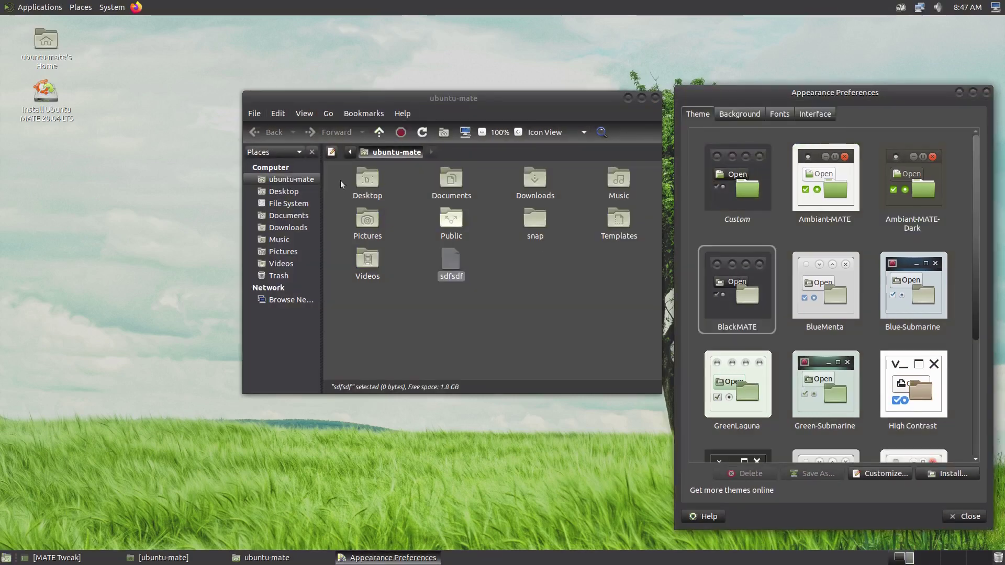
{"action": "left_click", "coordinate": [27, 7]}
{"action": "mouse_move", "coordinate": [40, 35]}
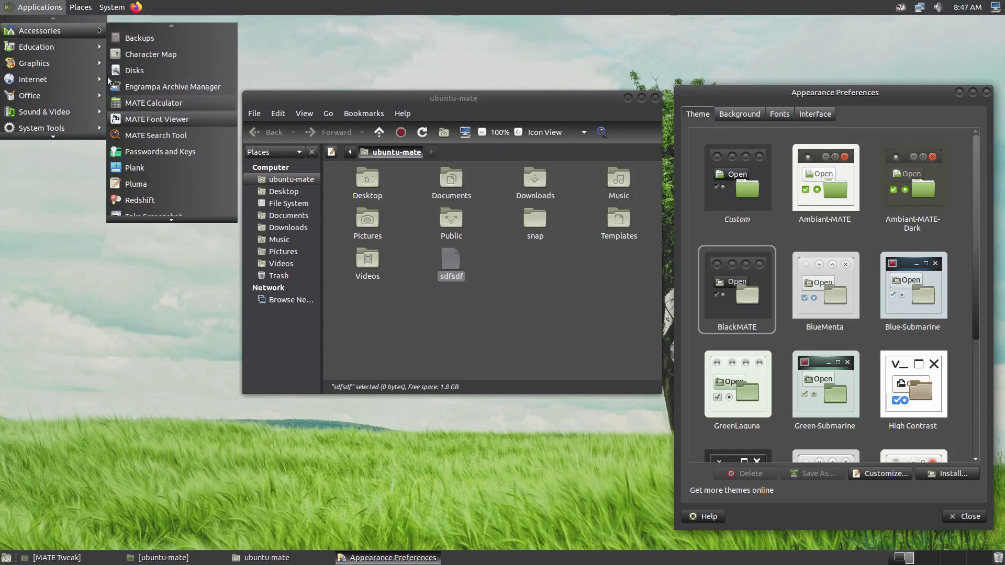
Step: Check the Applications menu's Graphics category, apply the BlueMenta theme, and preview its look in the Accessories category
{"action": "mouse_move", "coordinate": [76, 63]}
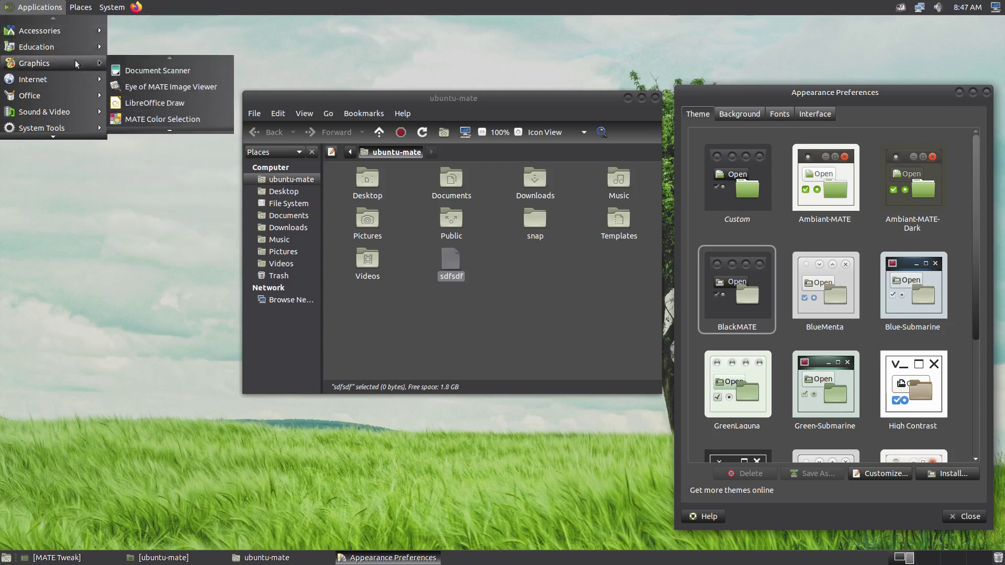
{"action": "left_click", "coordinate": [180, 188]}
{"action": "left_click", "coordinate": [833, 283]}
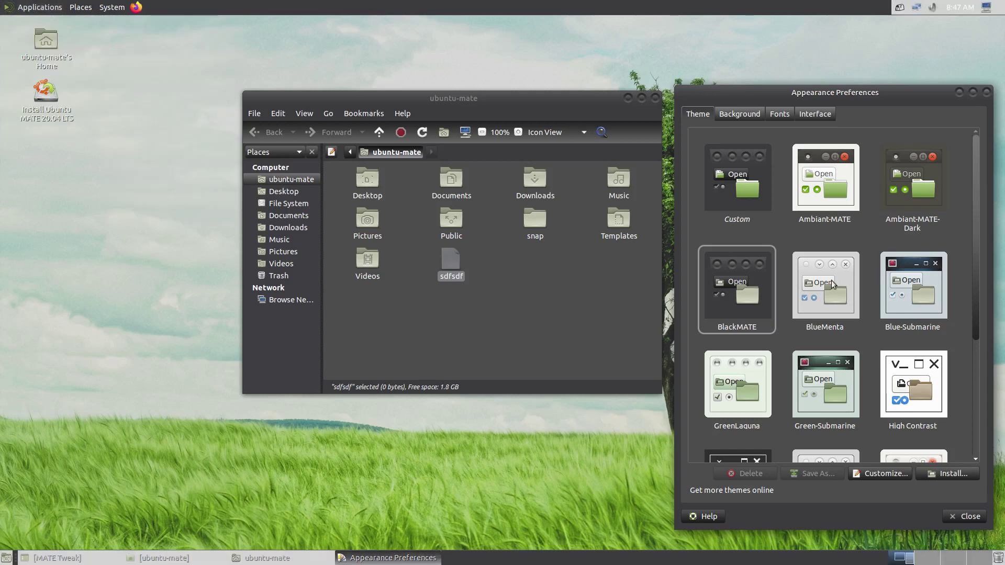
{"action": "left_click", "coordinate": [21, 6]}
{"action": "mouse_move", "coordinate": [42, 25]}
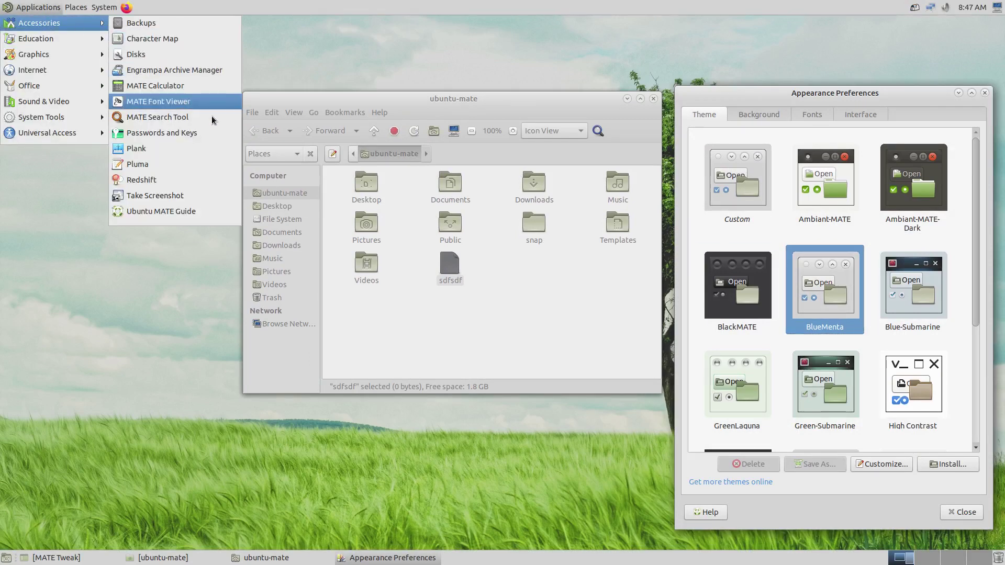
{"action": "left_click", "coordinate": [592, 263]}
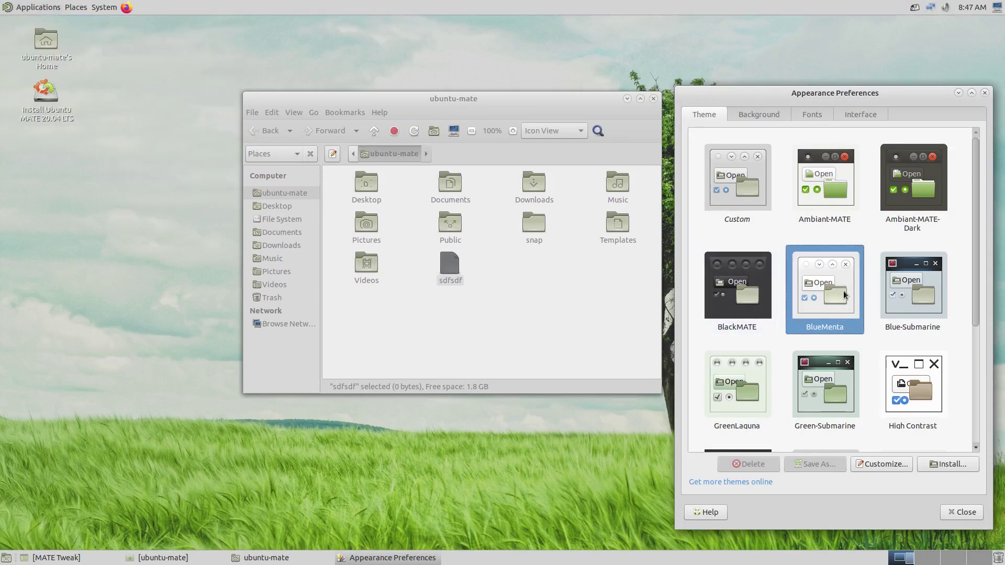
Step: Try the Blue-Submarine theme, apply the Radiant-MATE theme, and move the ubuntu-mate file manager window away from Appearance Preferences
{"action": "left_click", "coordinate": [916, 302]}
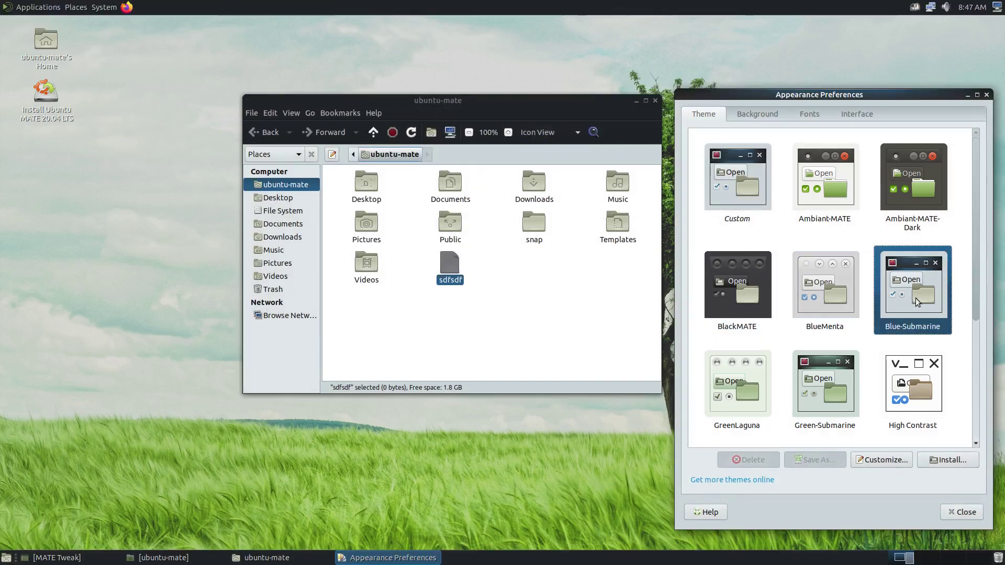
{"action": "scroll", "coordinate": [914, 297], "scroll_direction": "down", "scroll_amount": 5}
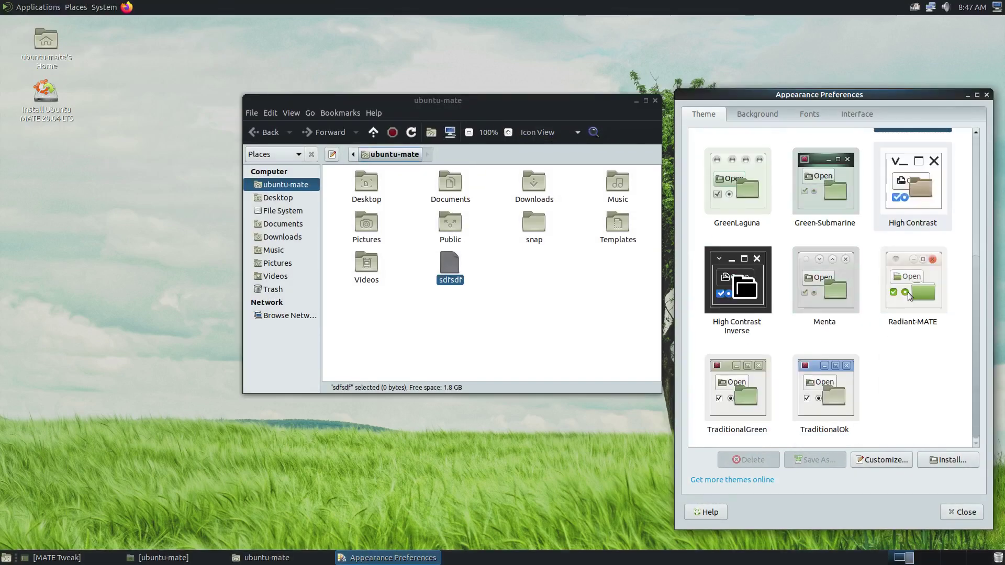
{"action": "left_click", "coordinate": [909, 284]}
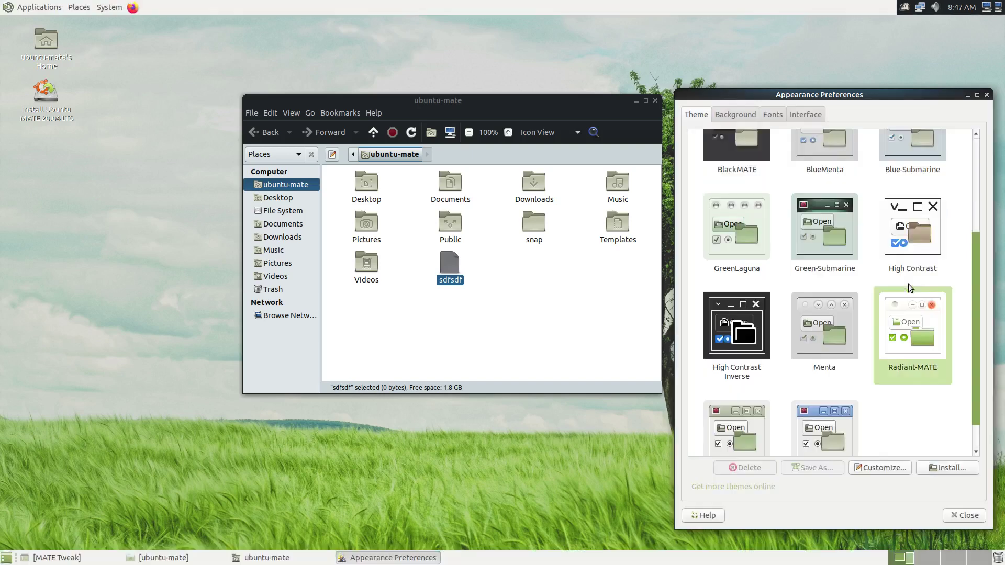
{"action": "left_click_drag", "start_coordinate": [373, 98], "coordinate": [310, 84]}
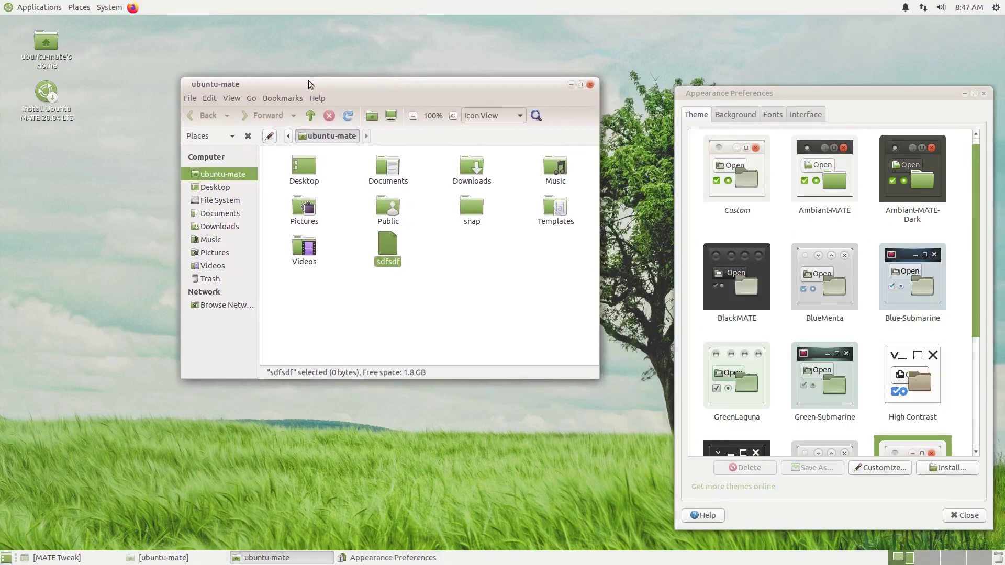
Step: Look over the theme list and check the Radiant-MATE look in the file manager's menus, including Help
{"action": "scroll", "coordinate": [907, 336], "scroll_direction": "down", "scroll_amount": 3}
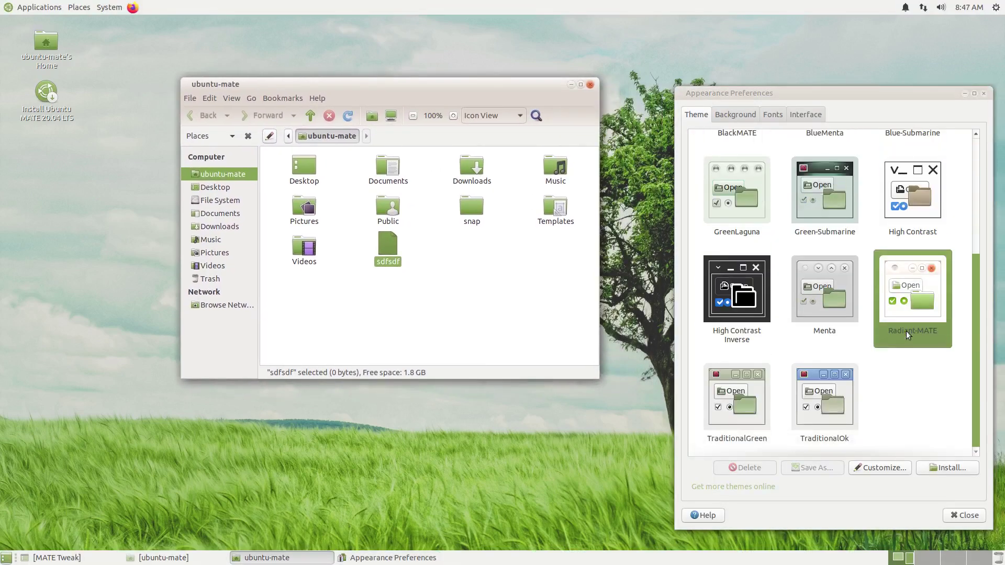
{"action": "scroll", "coordinate": [903, 334], "scroll_direction": "up", "scroll_amount": 2}
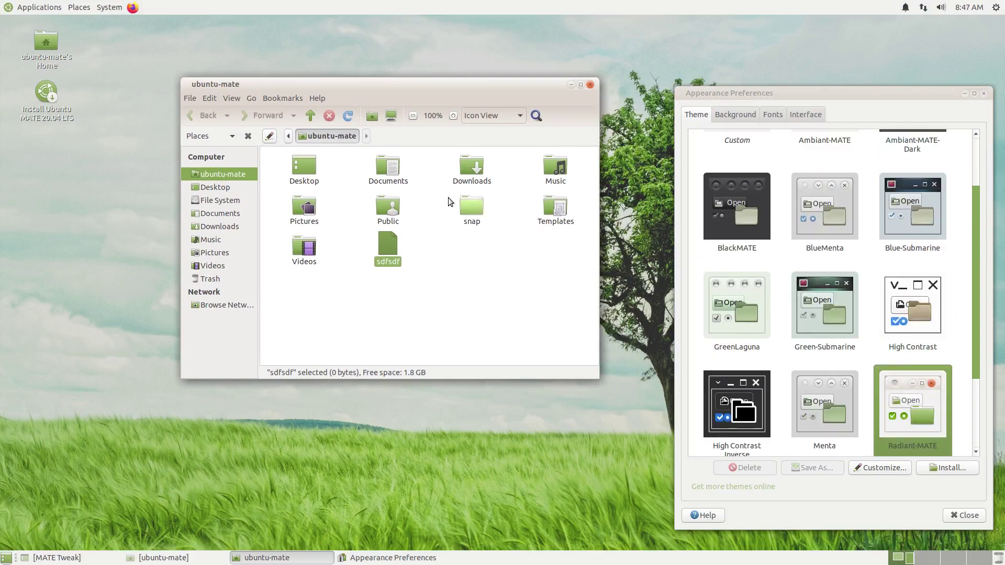
{"action": "left_click", "coordinate": [268, 99]}
{"action": "mouse_move", "coordinate": [313, 102]}
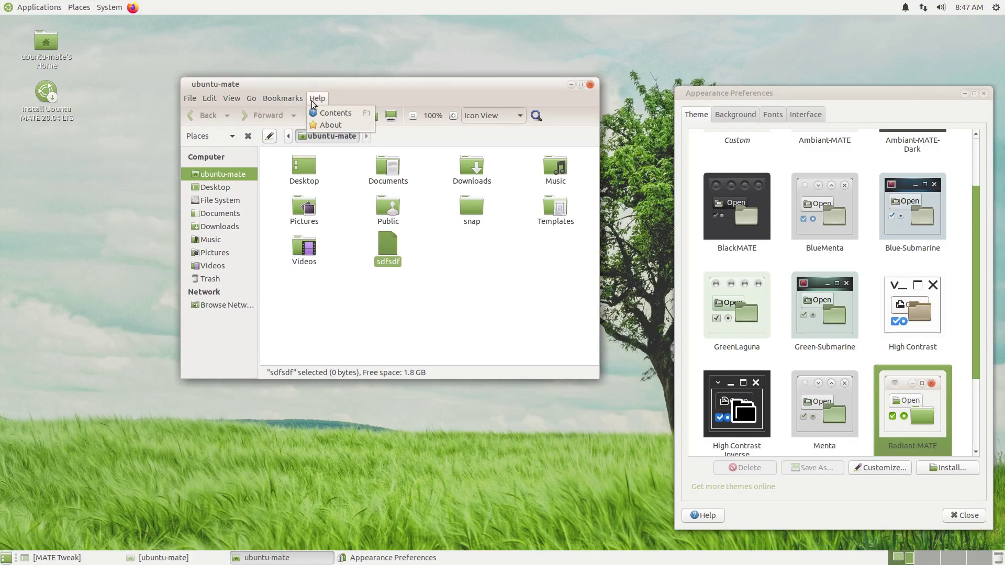
{"action": "left_click", "coordinate": [330, 125]}
{"action": "left_click", "coordinate": [495, 328]}
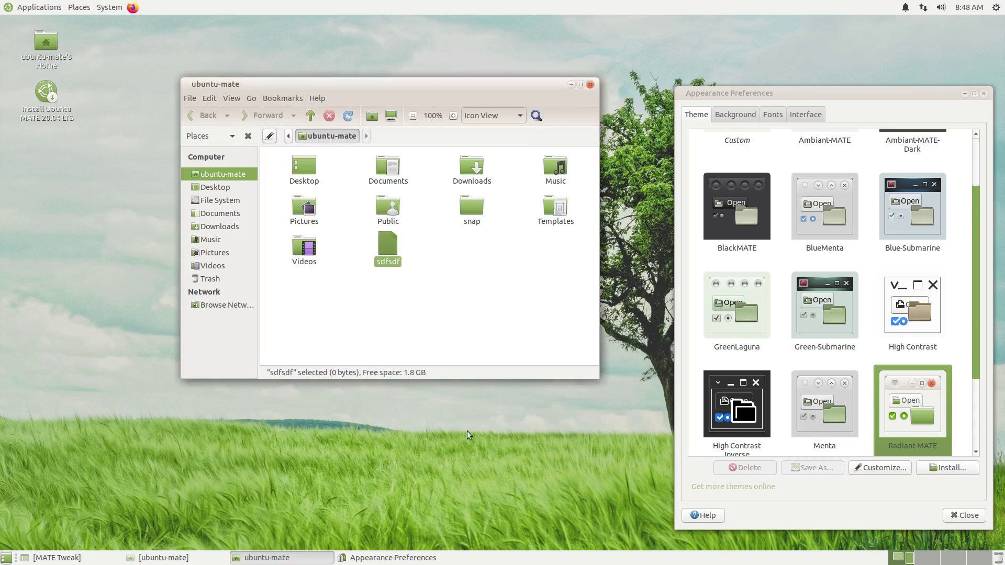
Step: Switch to MATE Tweak, change the panel layout to Mutiny, and check the layout's full-screen application launcher
{"action": "key", "text": "alt+Tab"}
{"action": "key", "text": "alt+Tab"}
{"action": "key", "text": "alt+Tab"}
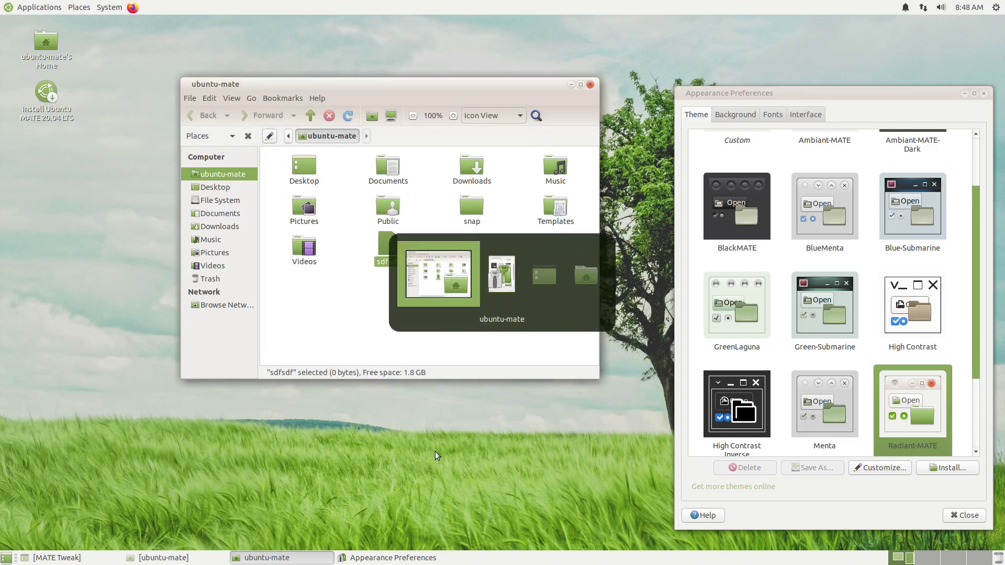
{"action": "key", "text": "alt+Tab"}
{"action": "key", "text": "alt+shift+Tab"}
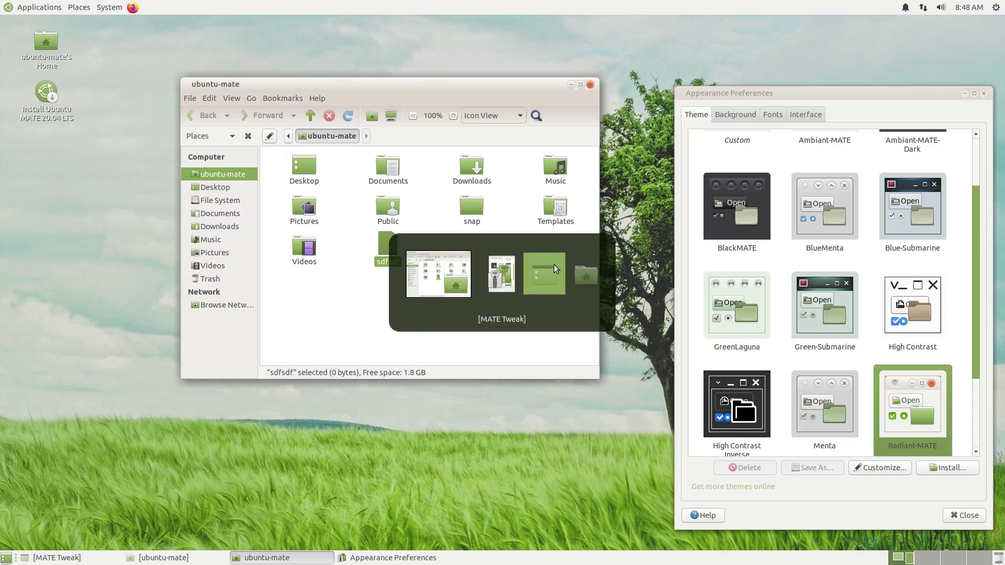
{"action": "left_click", "coordinate": [448, 101]}
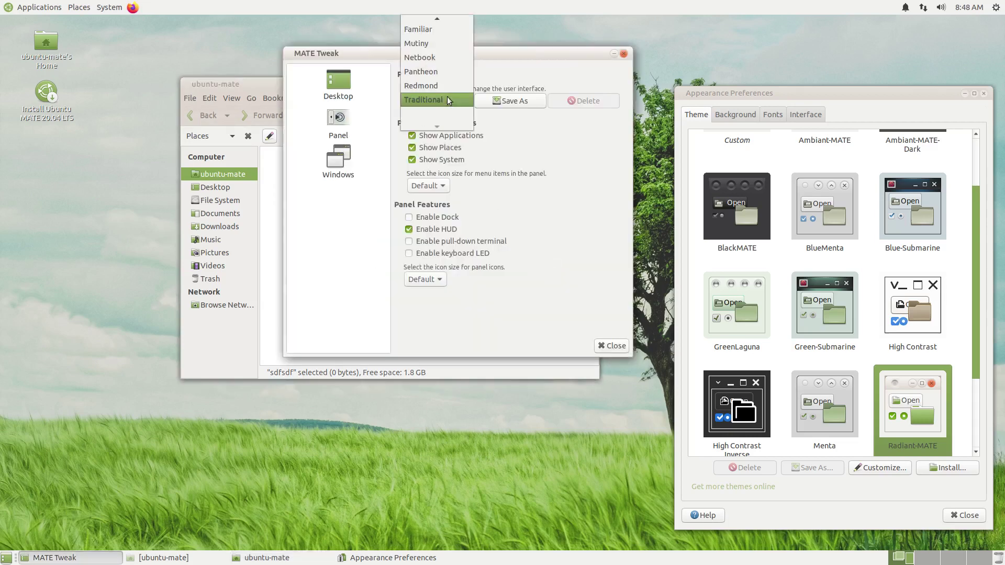
{"action": "left_click", "coordinate": [439, 59]}
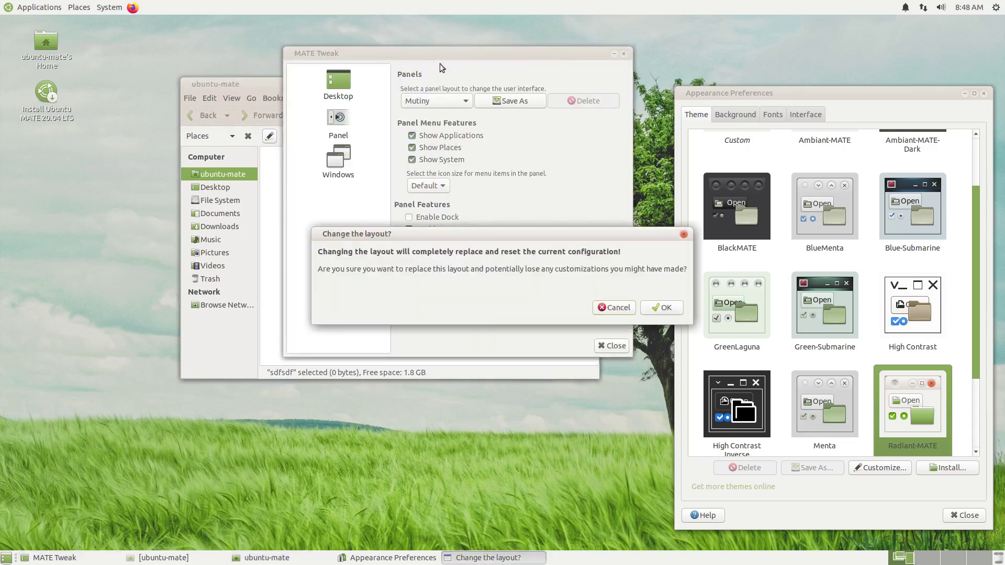
{"action": "left_click", "coordinate": [663, 308]}
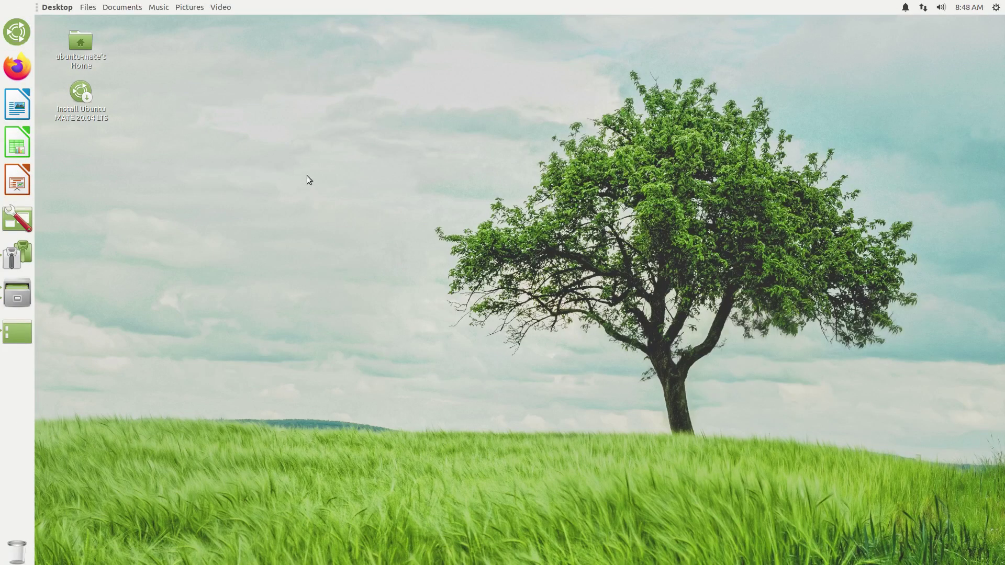
{"action": "left_click", "coordinate": [19, 35]}
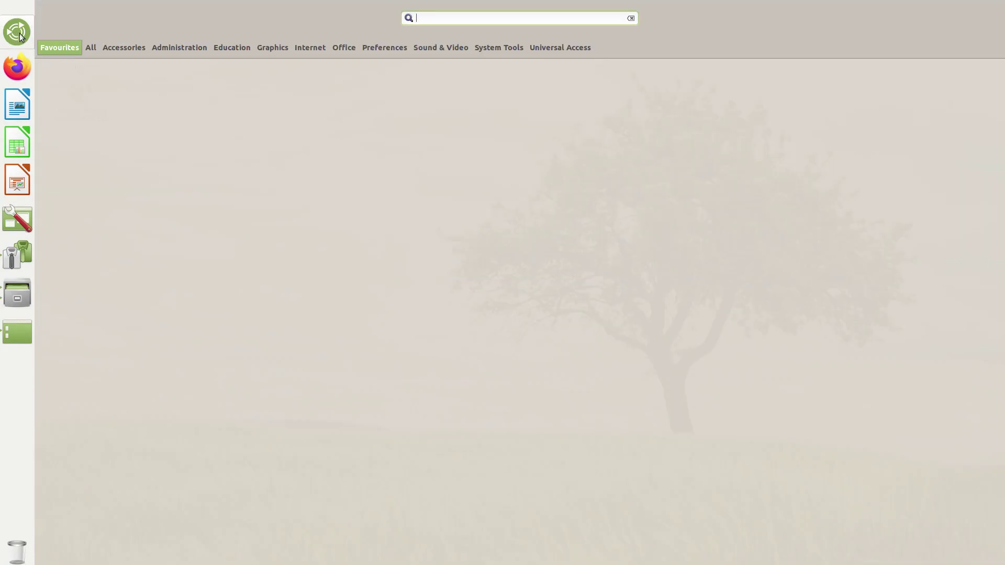
{"action": "left_click", "coordinate": [20, 36]}
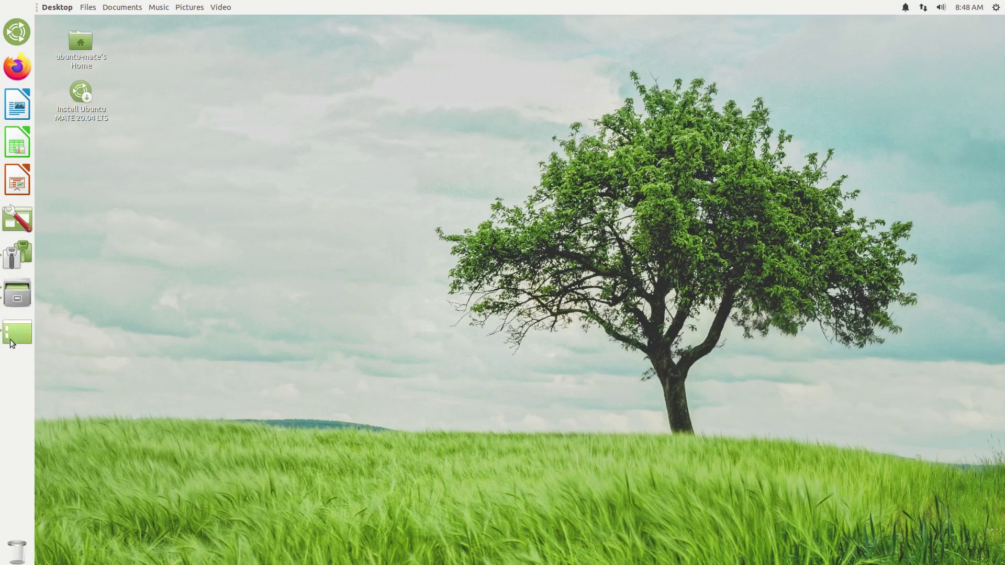
Step: Set the dock's theme to Unity in its preferences
{"action": "right_click", "coordinate": [16, 403]}
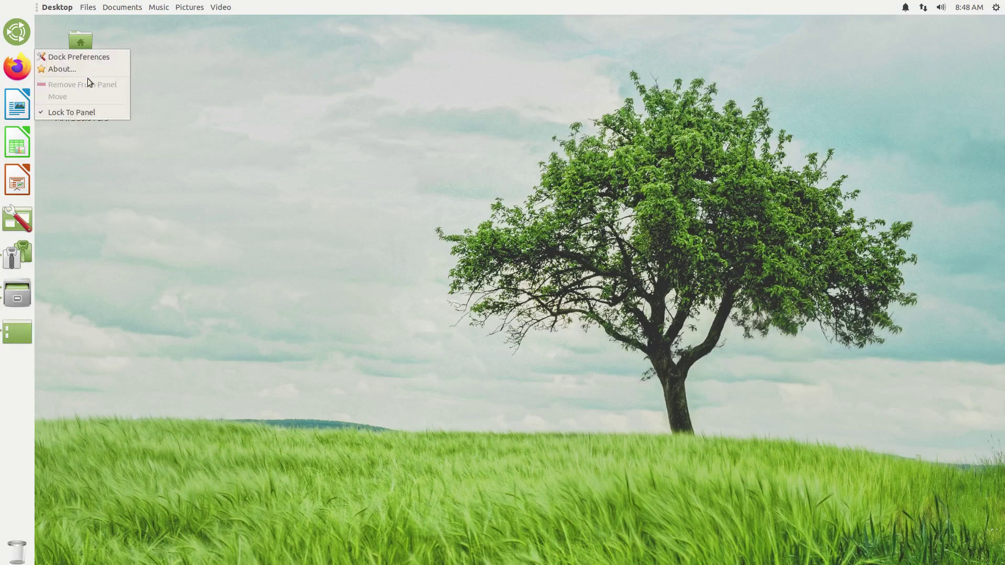
{"action": "left_click", "coordinate": [88, 56]}
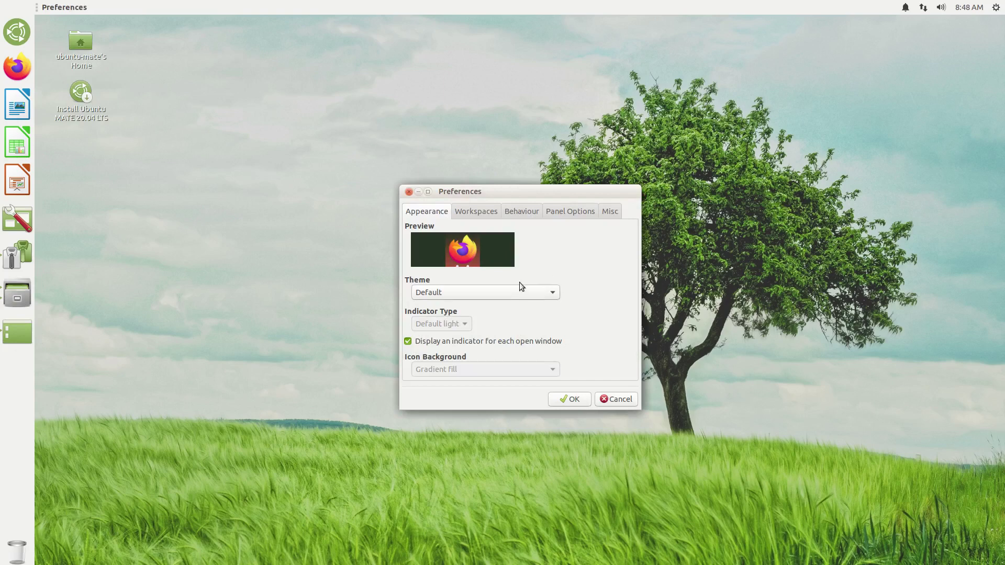
{"action": "left_click", "coordinate": [546, 294]}
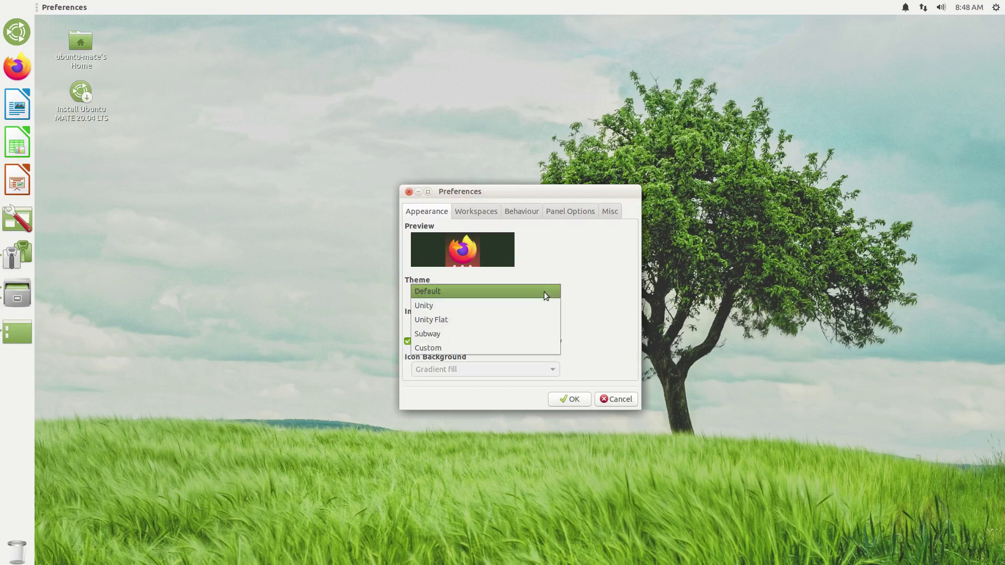
{"action": "left_click", "coordinate": [539, 308]}
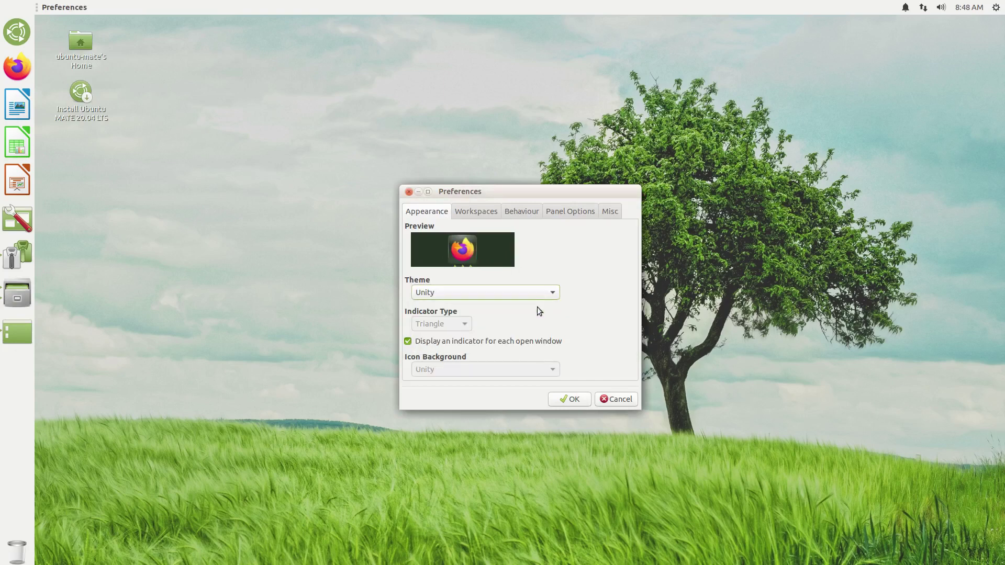
{"action": "left_click", "coordinate": [586, 400]}
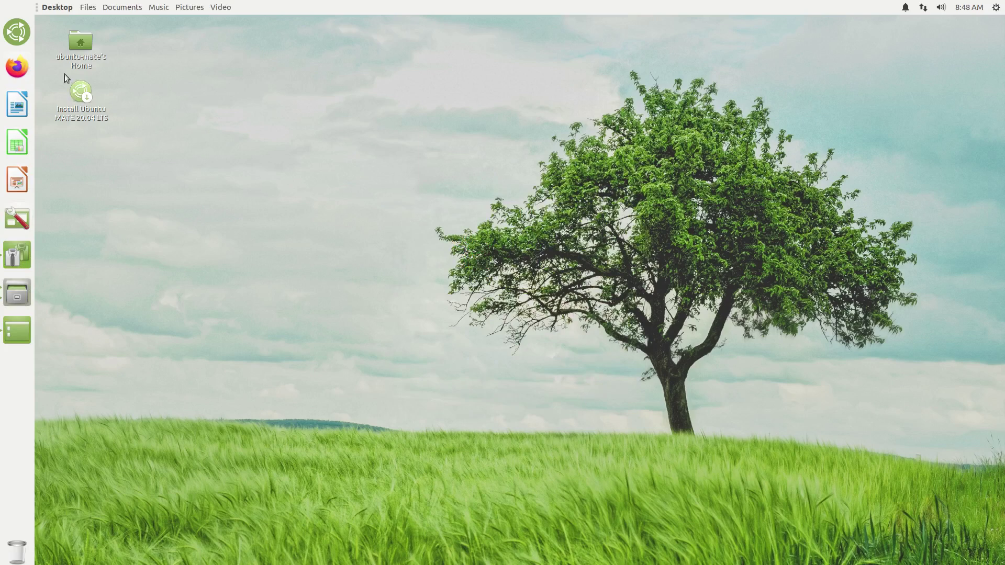
Step: Reopen the dock's preferences and examine the Workspaces, Behaviour and Panel Options settings without changing them
{"action": "right_click", "coordinate": [22, 374]}
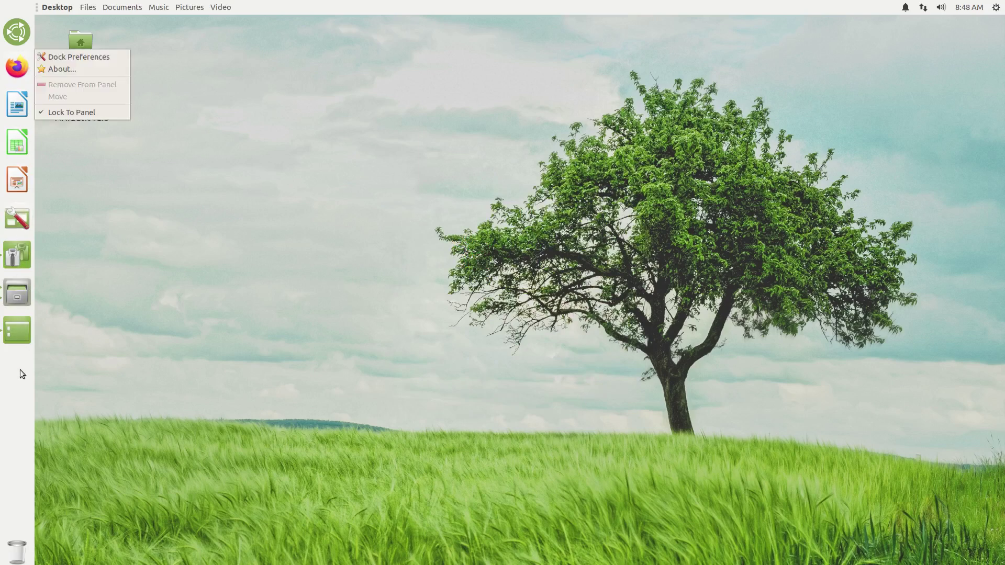
{"action": "left_click", "coordinate": [82, 58]}
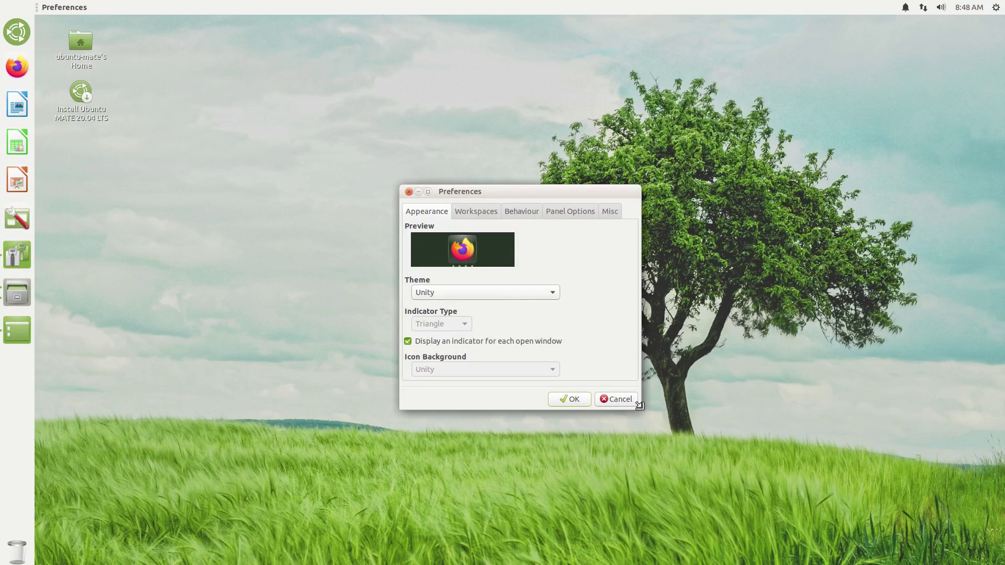
{"action": "left_click_drag", "start_coordinate": [641, 405], "coordinate": [240, 284]}
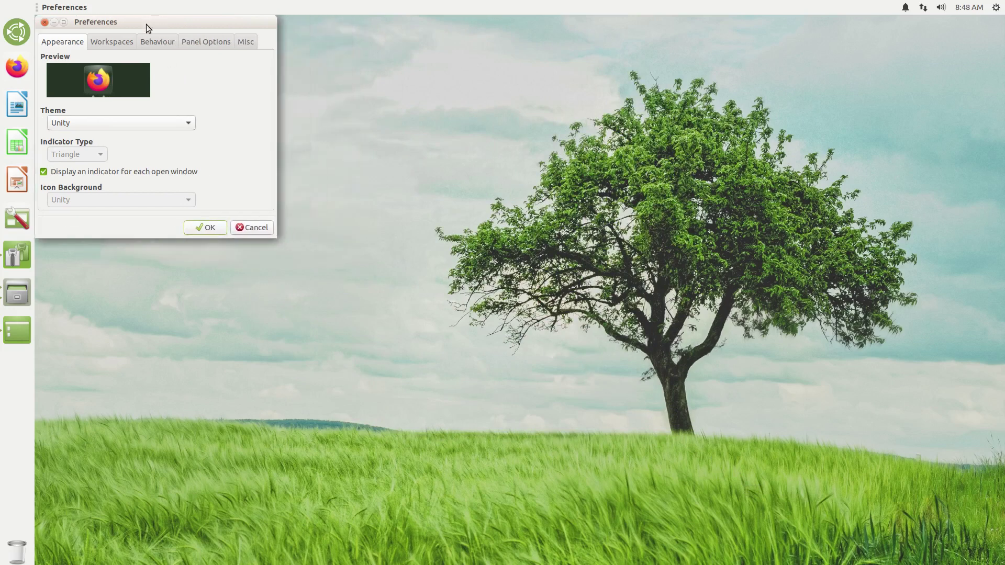
{"action": "left_click_drag", "start_coordinate": [147, 25], "coordinate": [426, 138]}
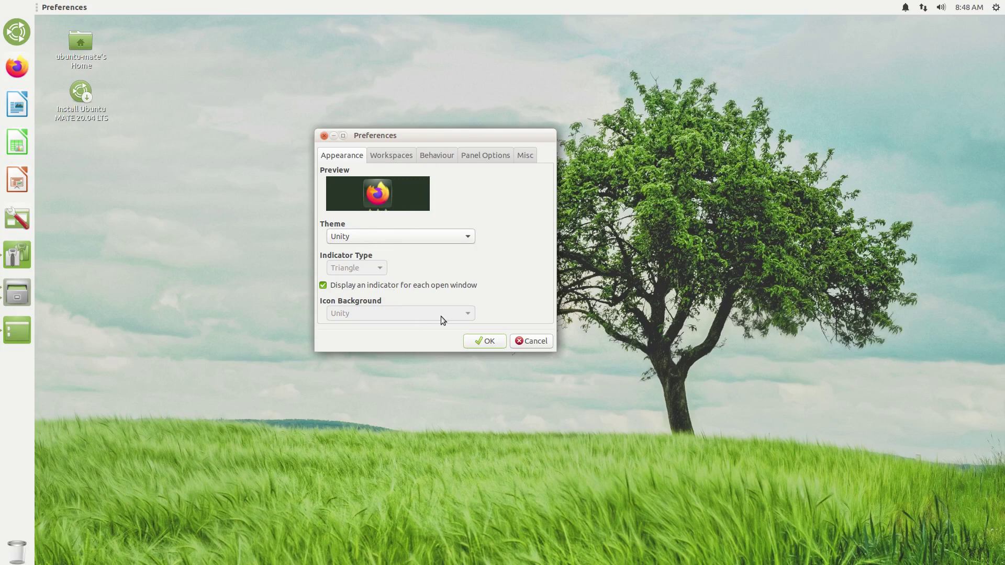
{"action": "left_click", "coordinate": [391, 155]}
{"action": "left_click", "coordinate": [440, 156]}
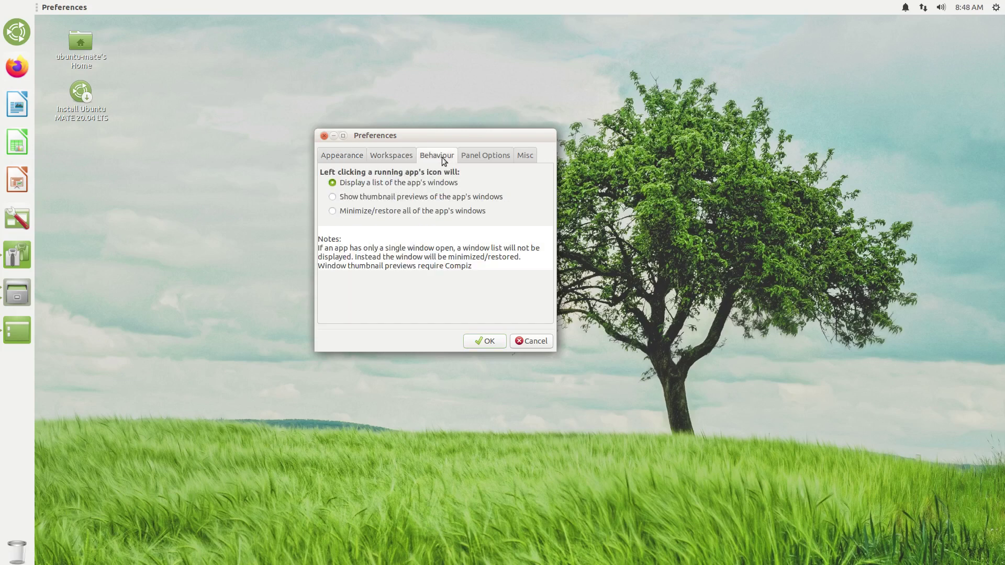
{"action": "left_click", "coordinate": [483, 157]}
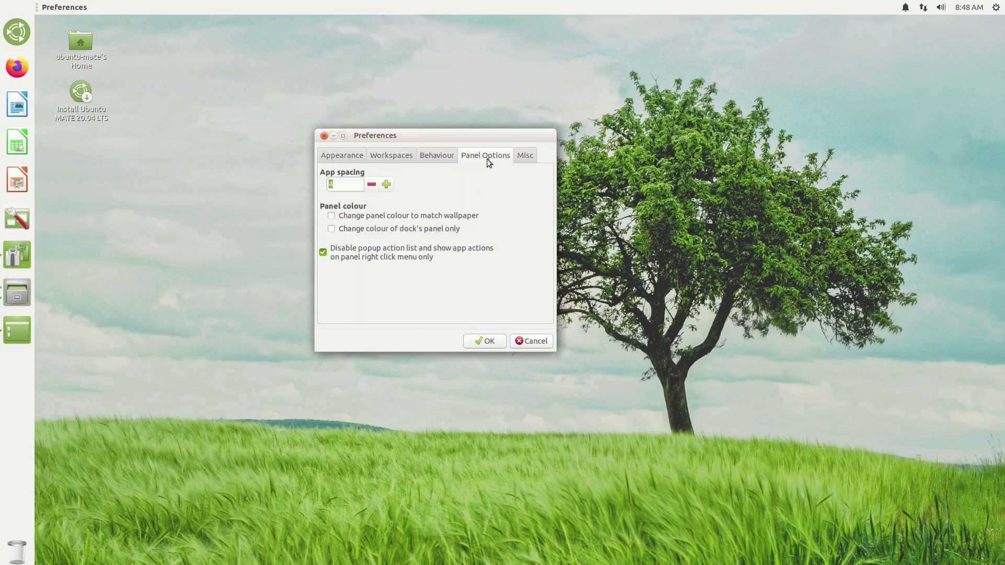
{"action": "left_click", "coordinate": [324, 136]}
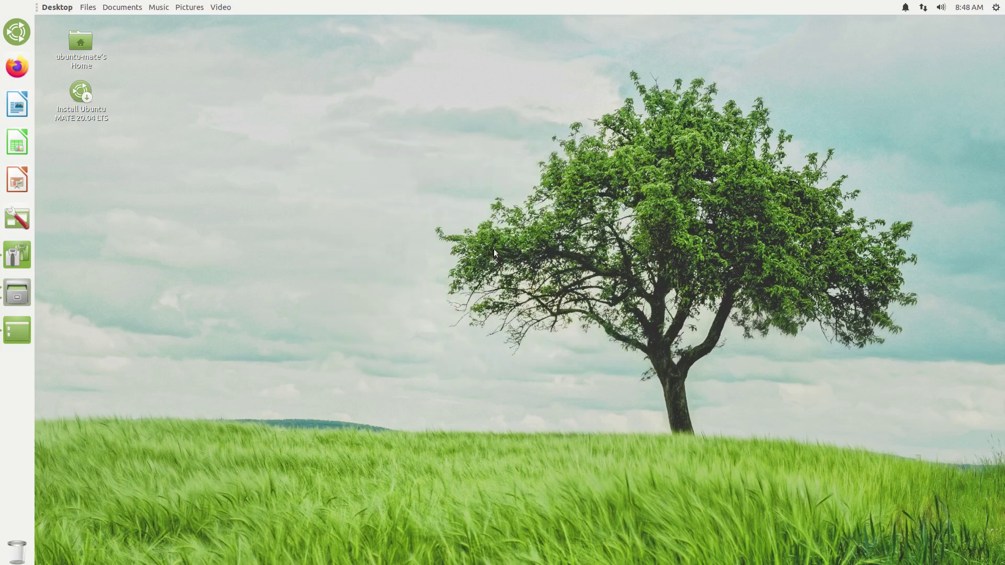
Step: Create an empty file named wrwer on the desktop
{"action": "right_click", "coordinate": [334, 133]}
{"action": "mouse_move", "coordinate": [422, 159]}
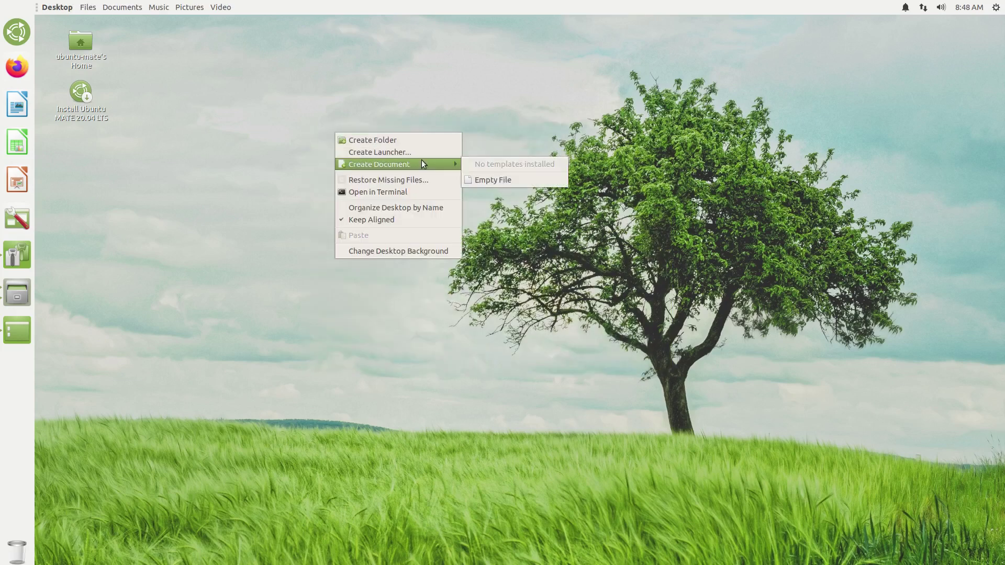
{"action": "left_click", "coordinate": [492, 179]}
{"action": "type", "text": "wrwer"}
{"action": "key", "text": "Return"}
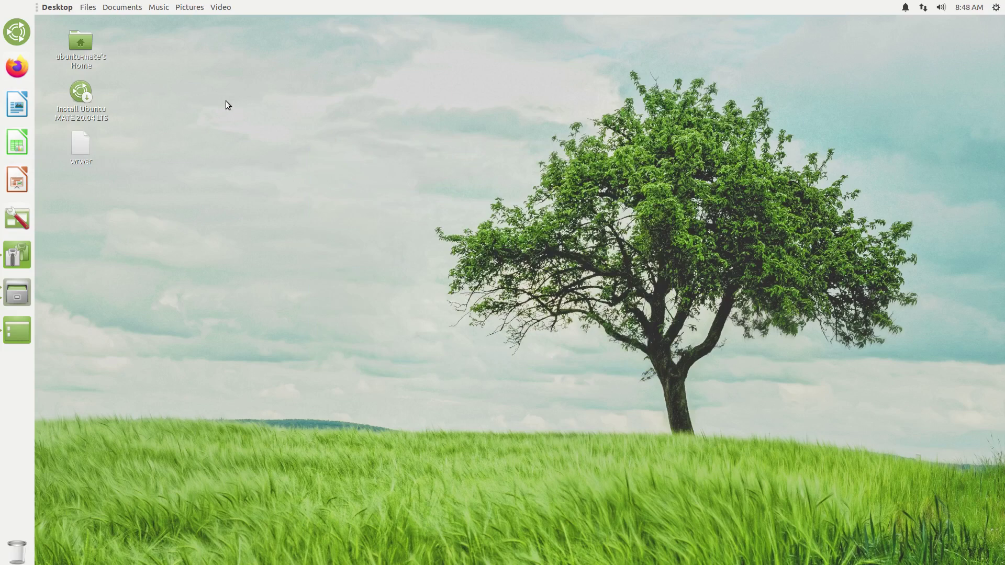